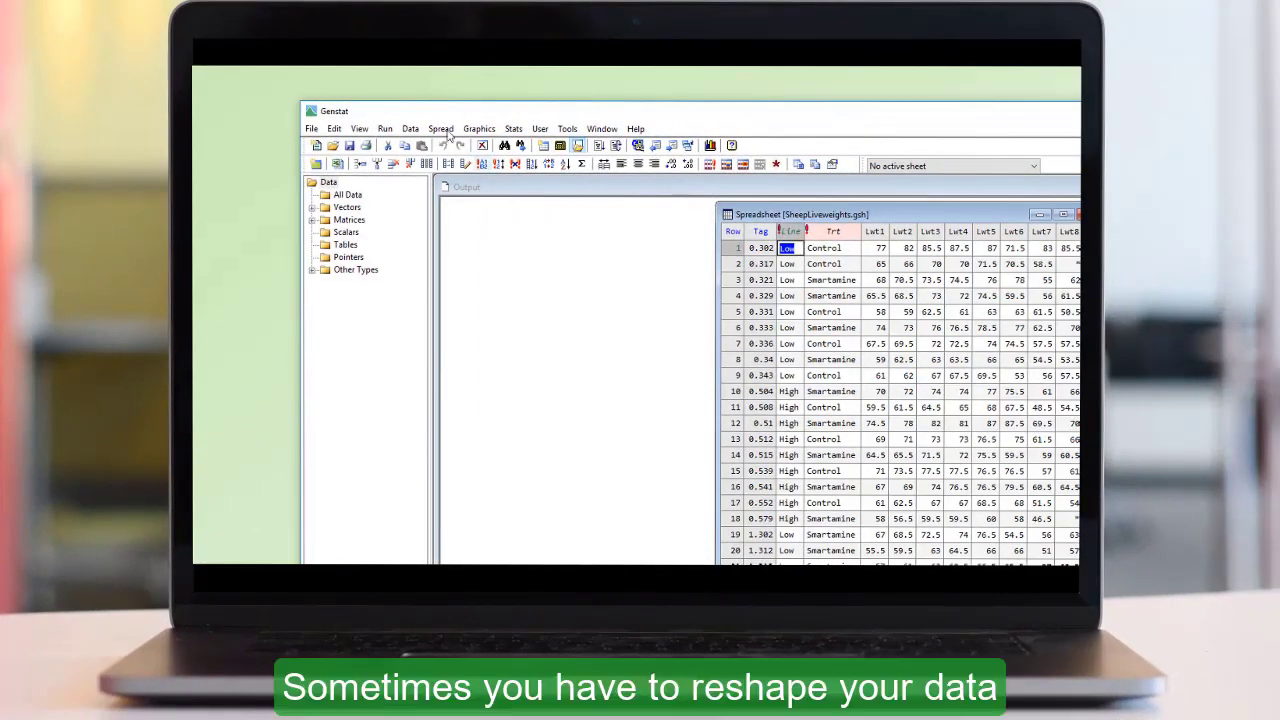
Step: Close the SheepLiveweights spreadsheet so only the empty Output window remains
{"action": "left_click", "coordinate": [442, 129]}
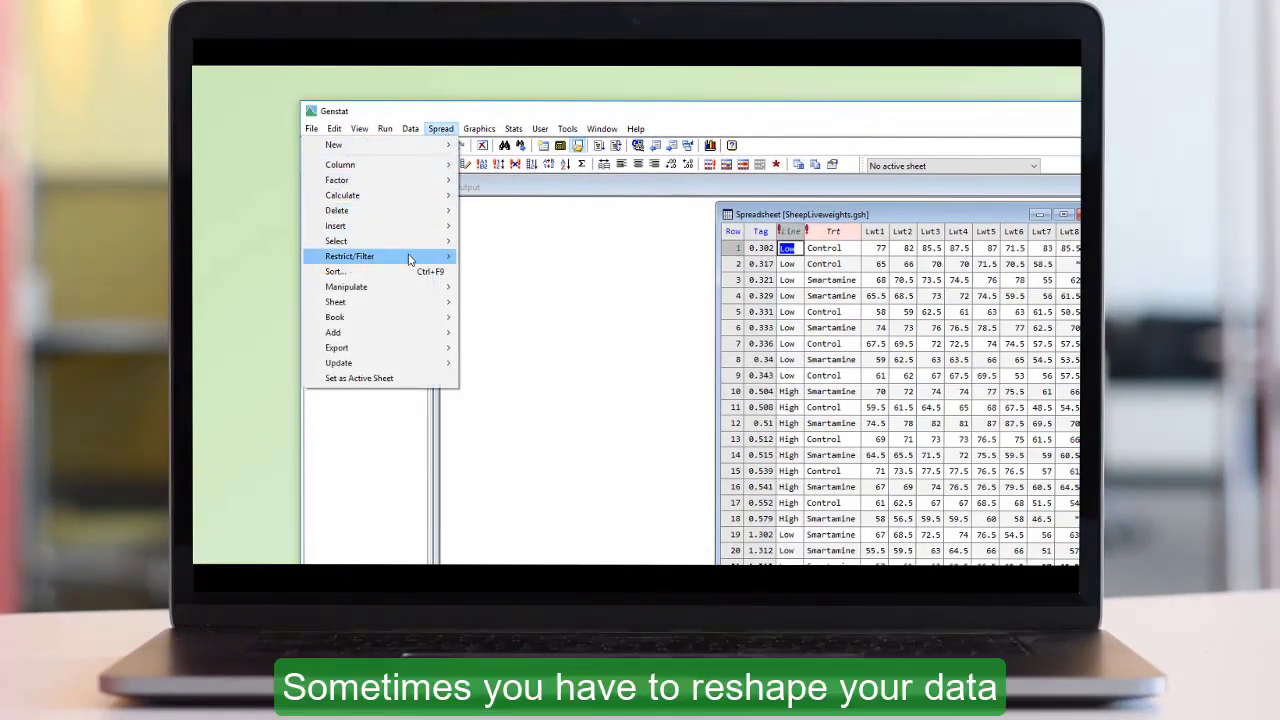
{"action": "mouse_move", "coordinate": [409, 260]}
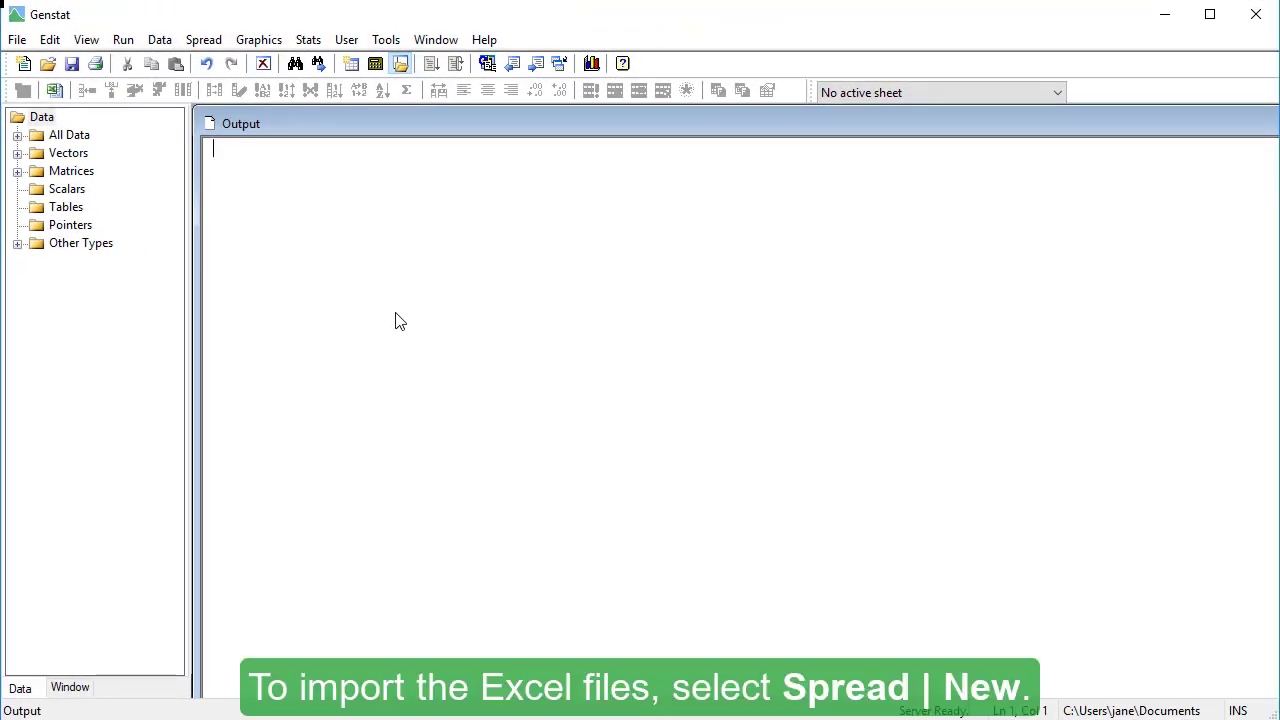
Step: Open the Append Multiple Files dialog from Spread > New
{"action": "left_click", "coordinate": [212, 42]}
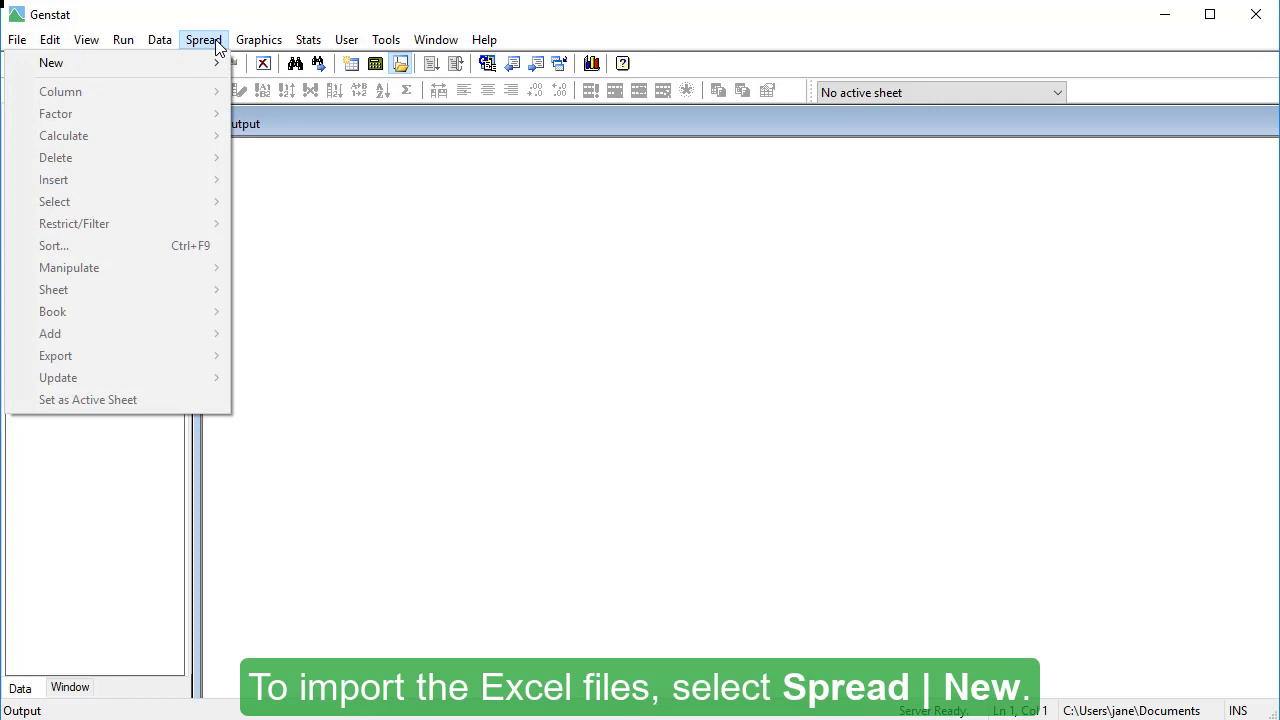
{"action": "mouse_move", "coordinate": [200, 60]}
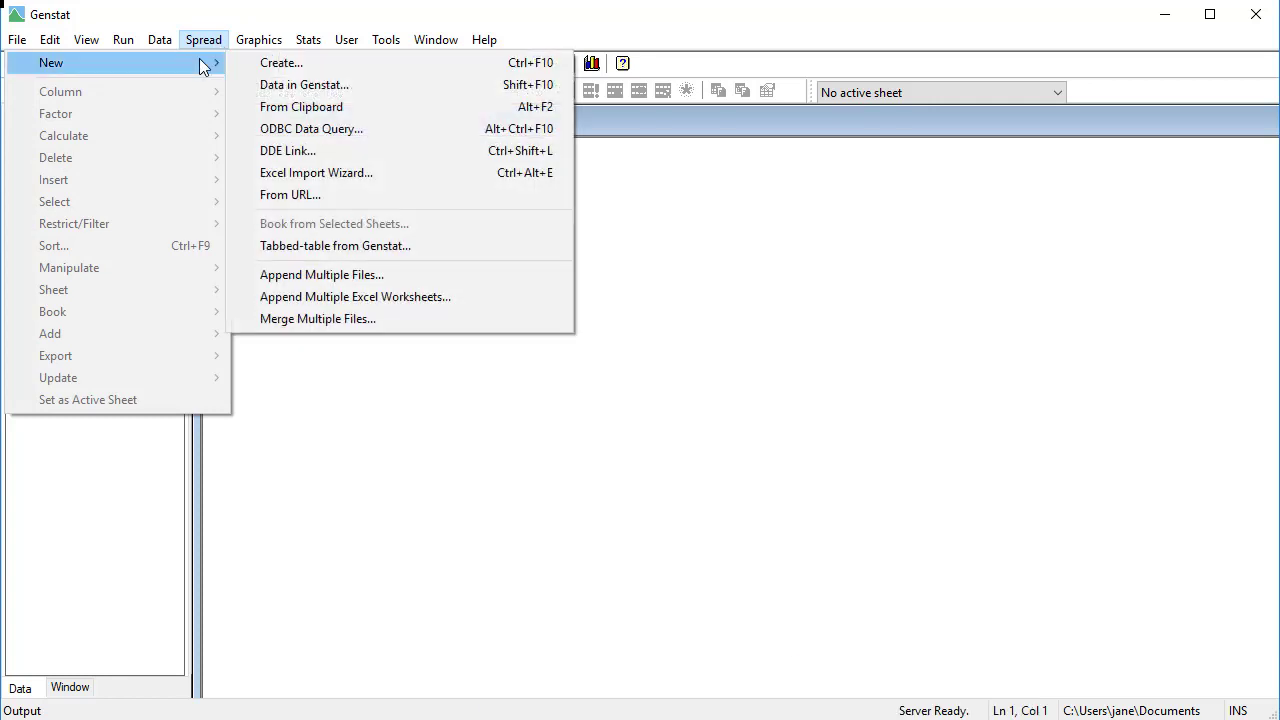
{"action": "left_click", "coordinate": [466, 276]}
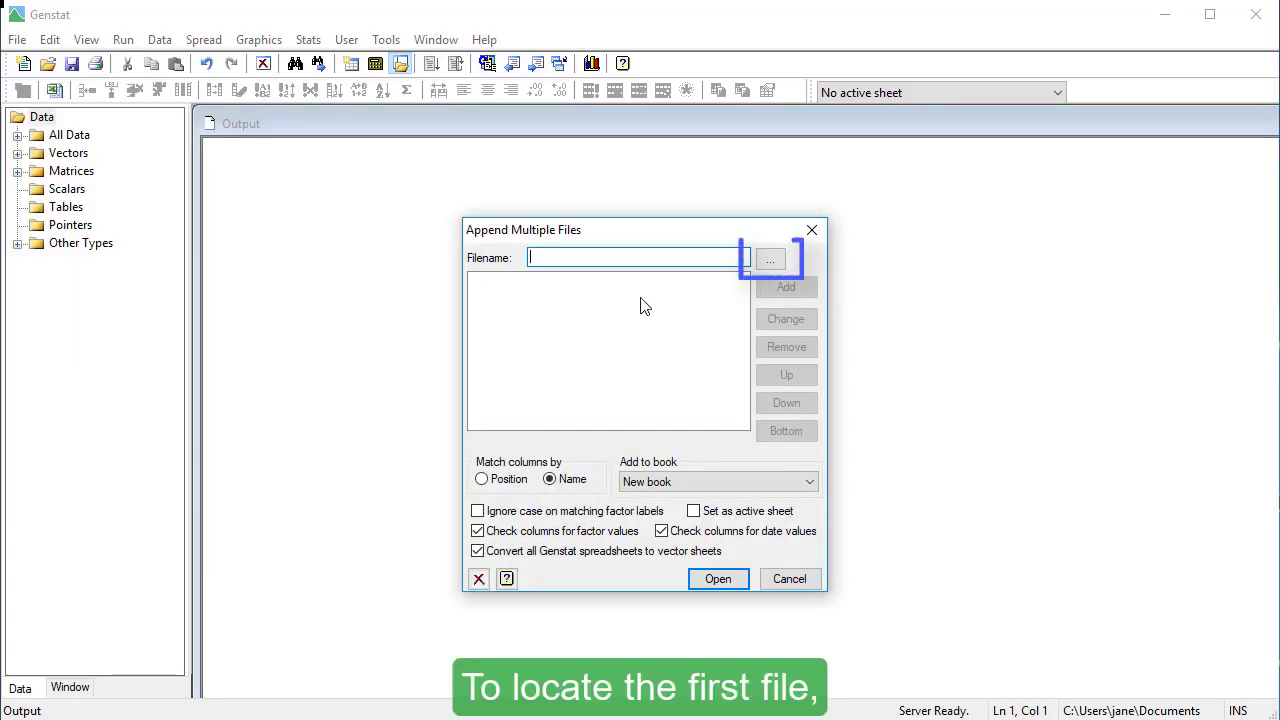
Step: Browse to the C:\Program Files\Gen20Ed\Data folder to pick files to append
{"action": "left_click", "coordinate": [766, 262]}
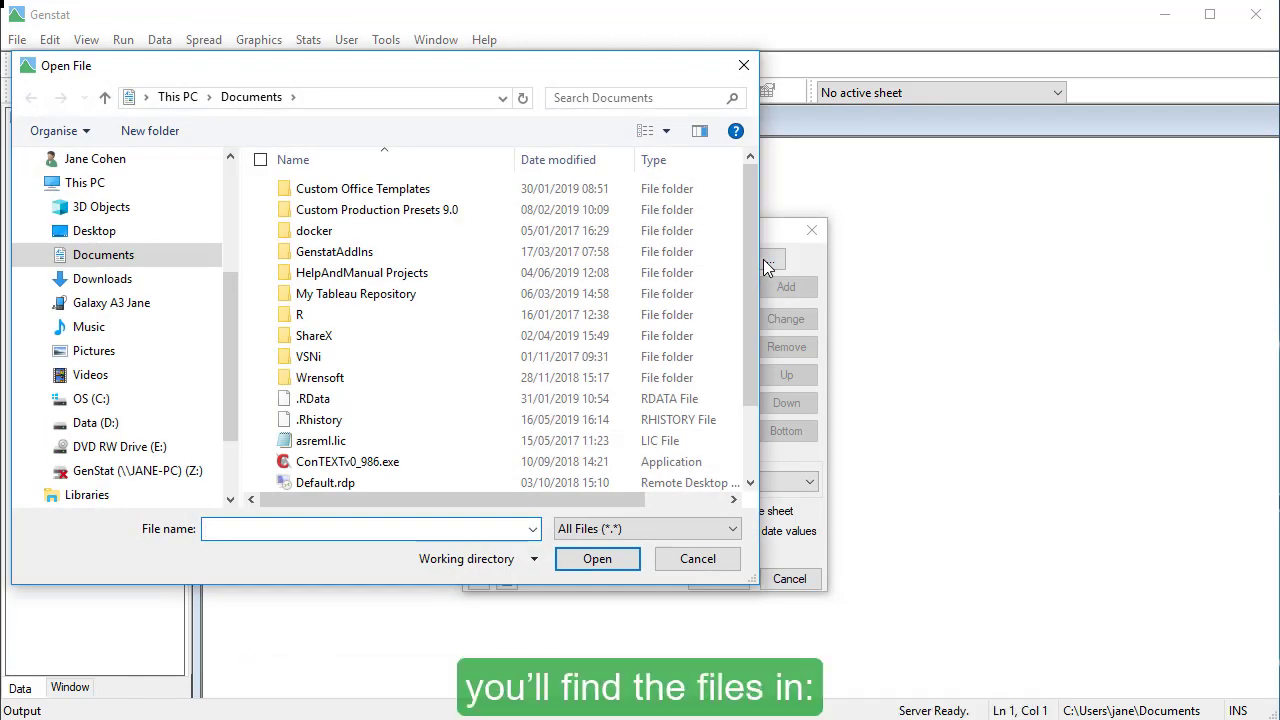
{"action": "left_click", "coordinate": [100, 399]}
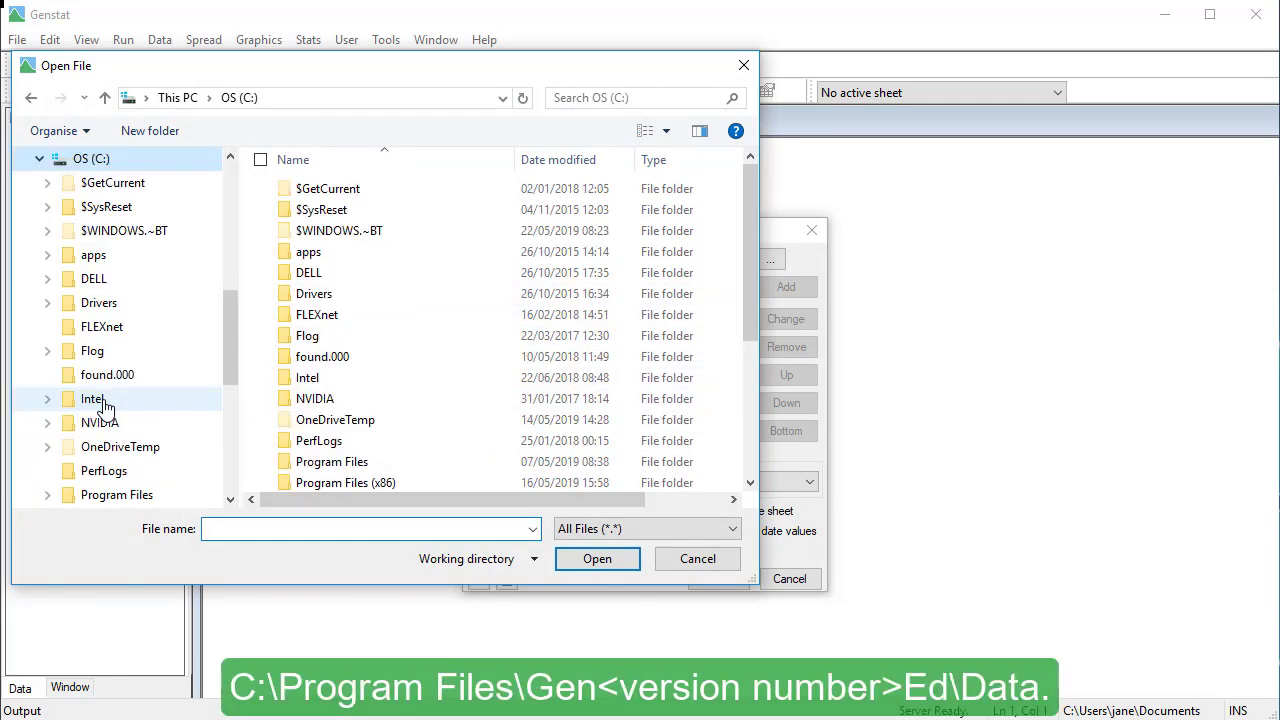
{"action": "double_click", "coordinate": [301, 465]}
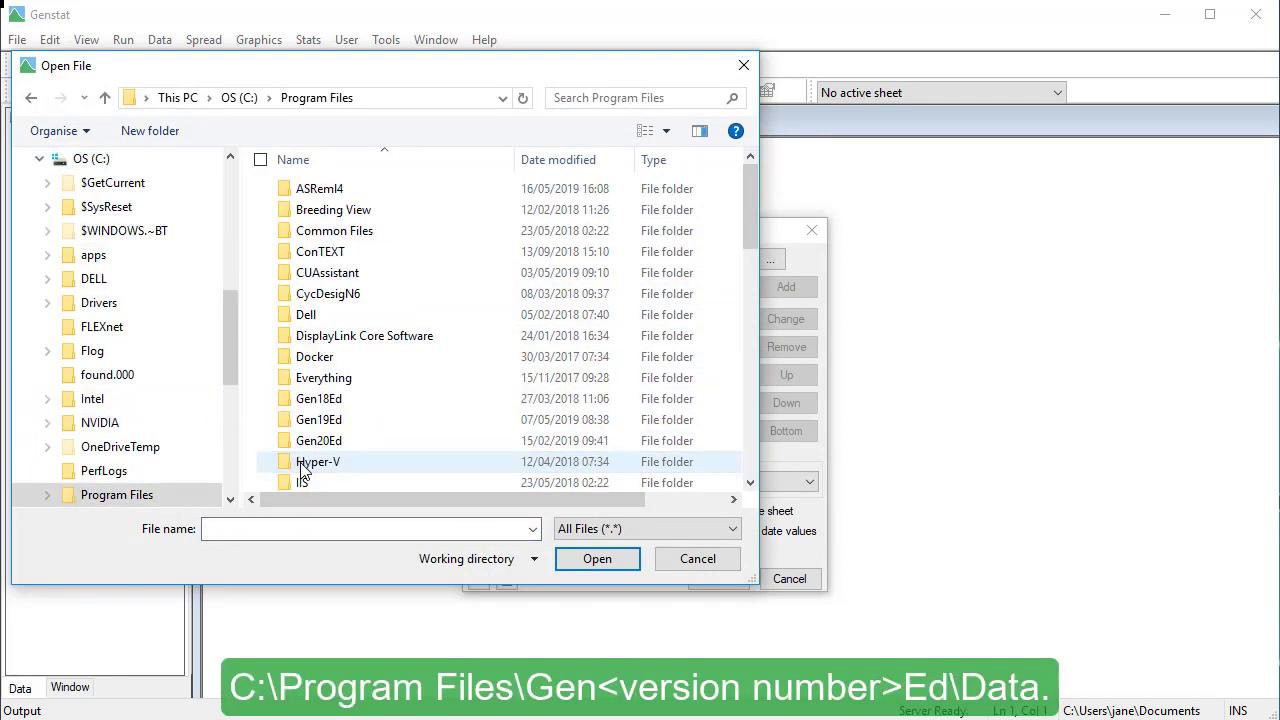
{"action": "double_click", "coordinate": [372, 441]}
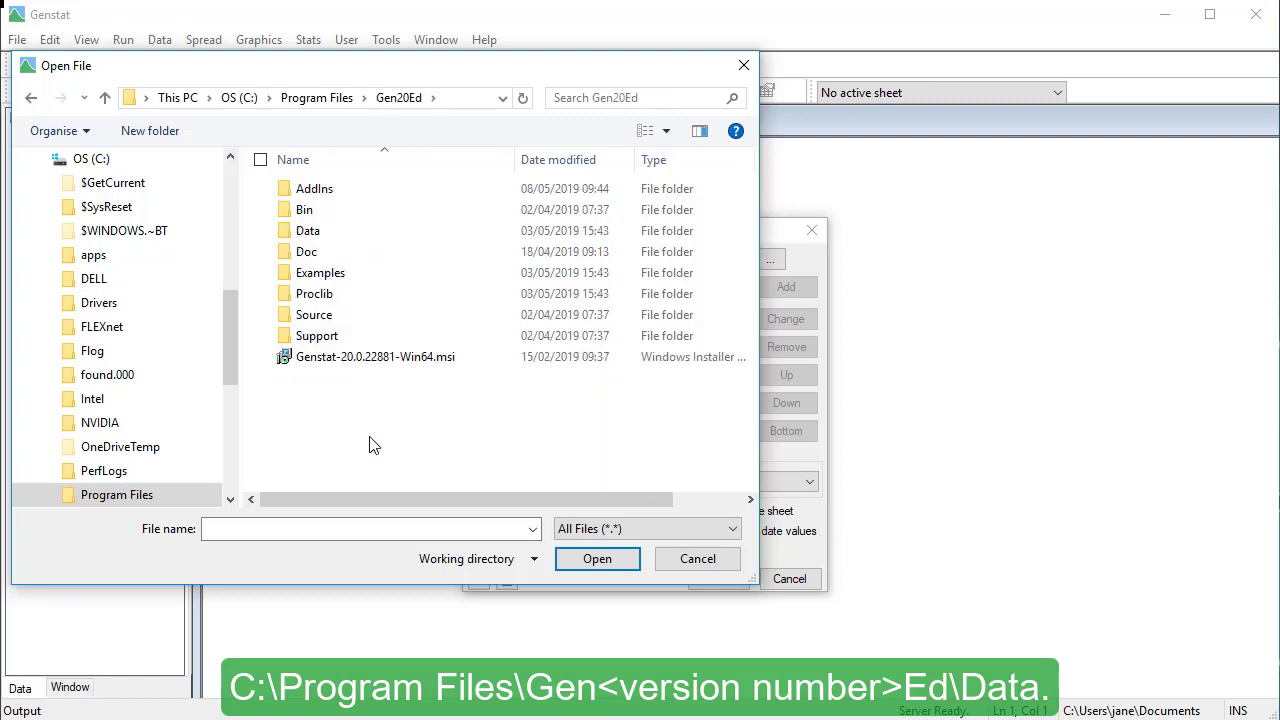
{"action": "double_click", "coordinate": [330, 236]}
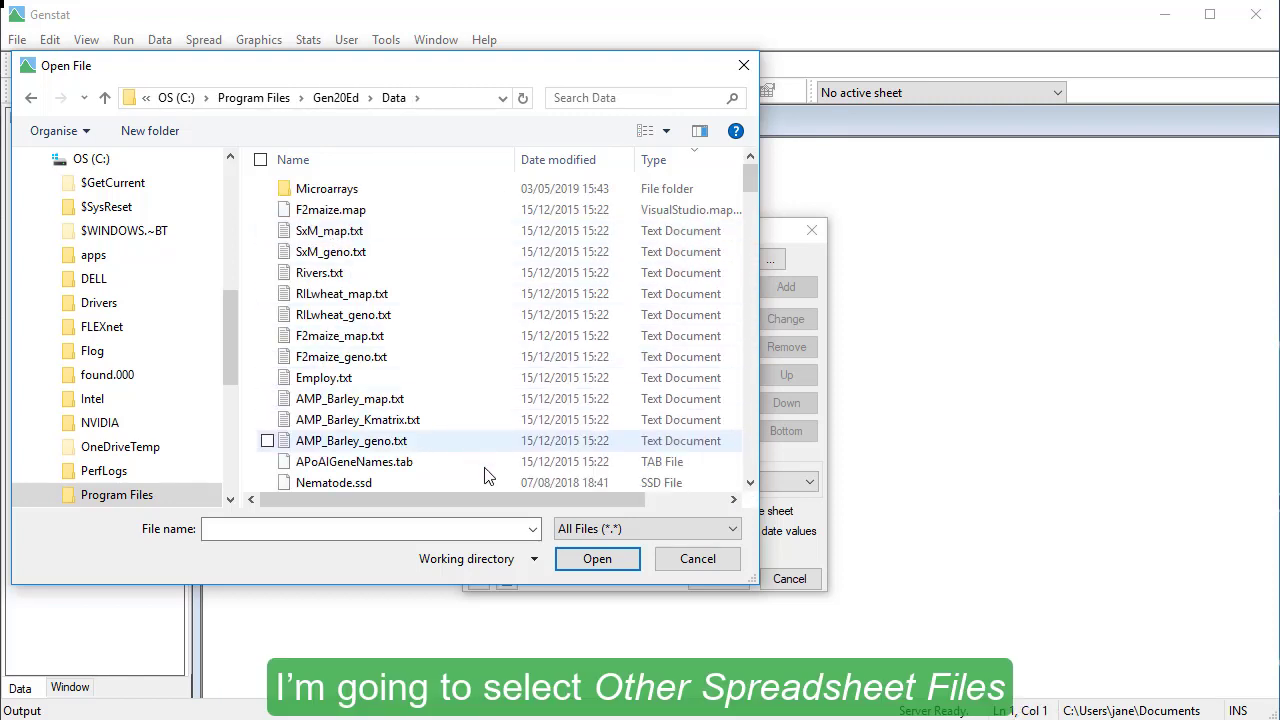
Step: Show Other Spreadsheet Files and add Grazing 1.xls through Grazing 5.xls to the append list
{"action": "left_click", "coordinate": [613, 533]}
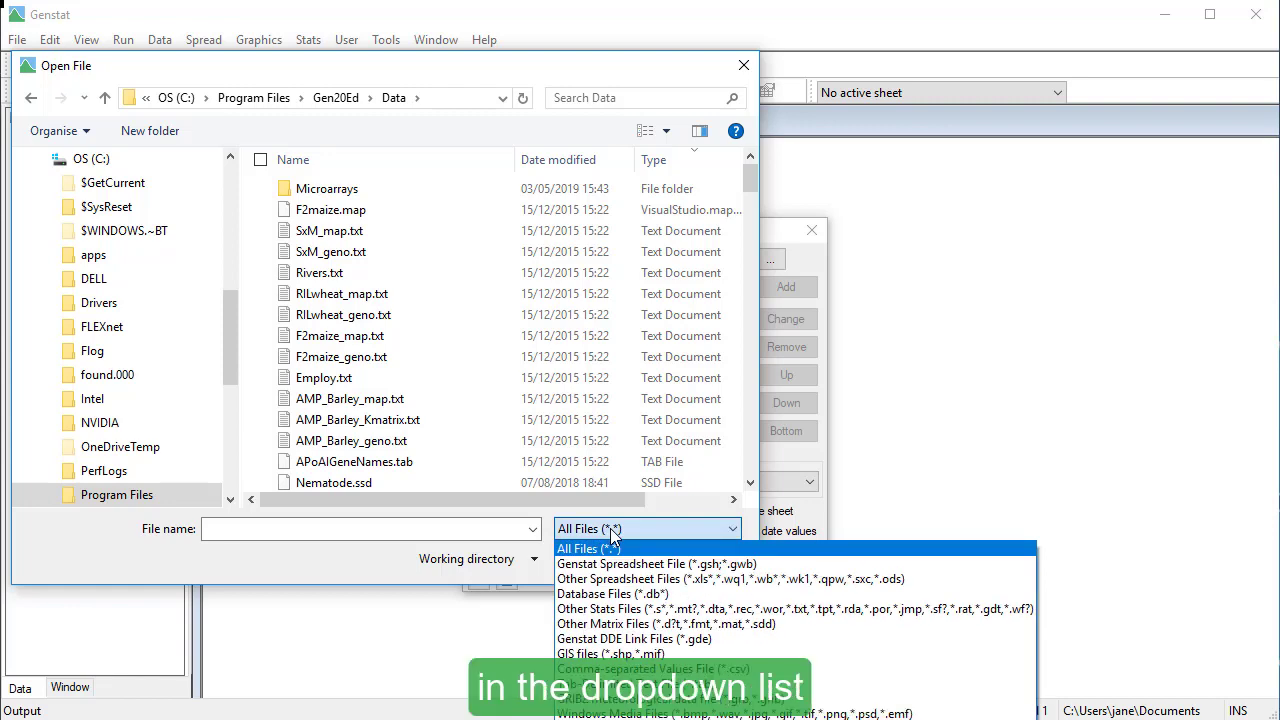
{"action": "left_click", "coordinate": [701, 580]}
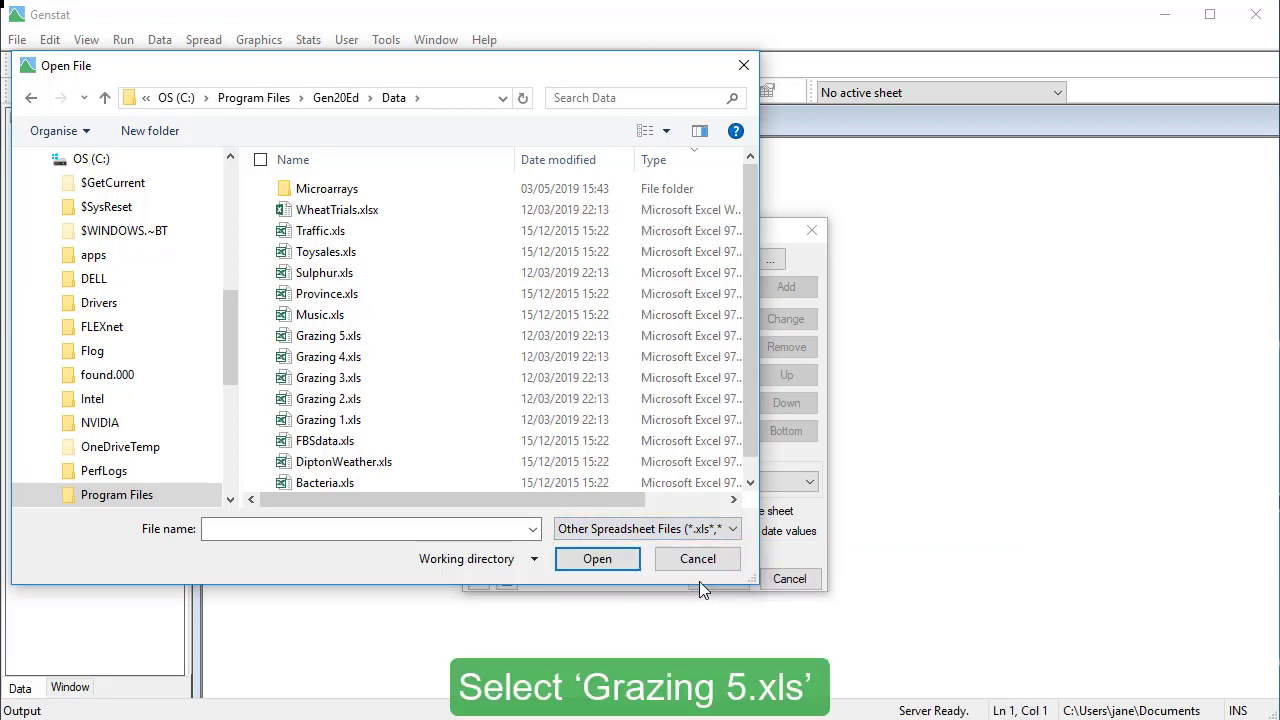
{"action": "left_click", "coordinate": [383, 342]}
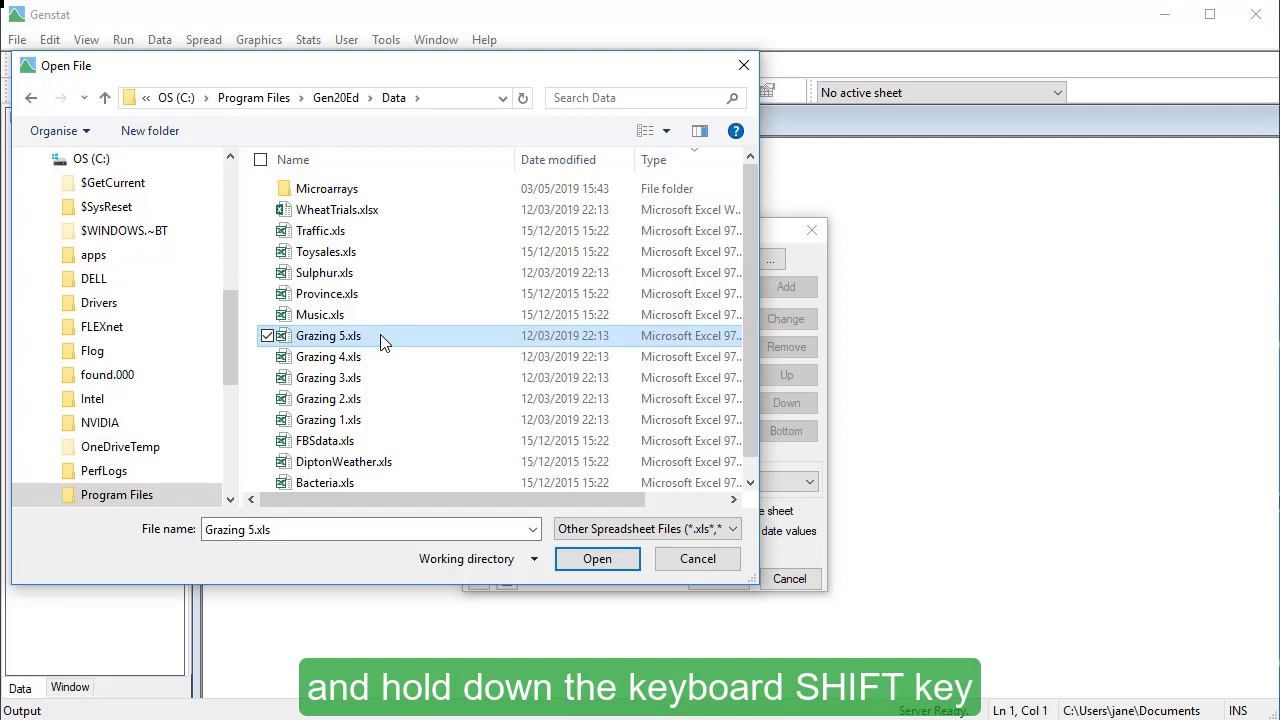
{"action": "left_click", "coordinate": [370, 424], "text": "shift"}
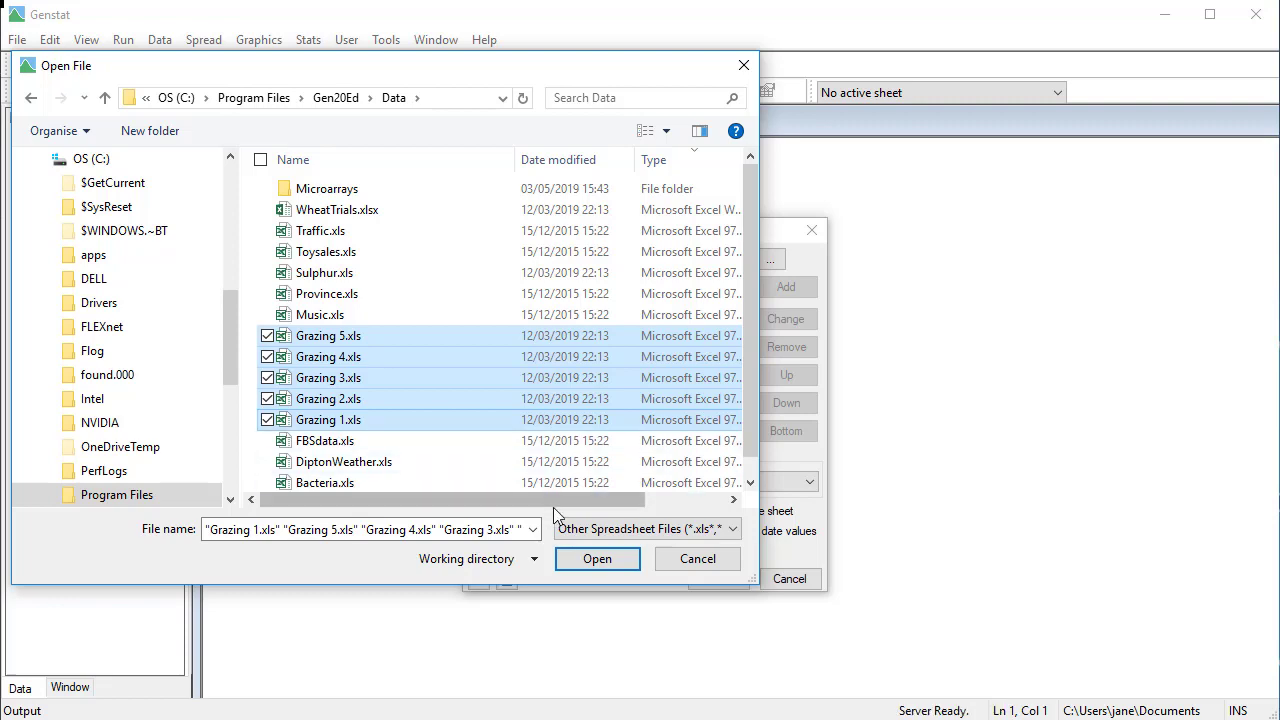
{"action": "left_click", "coordinate": [618, 563]}
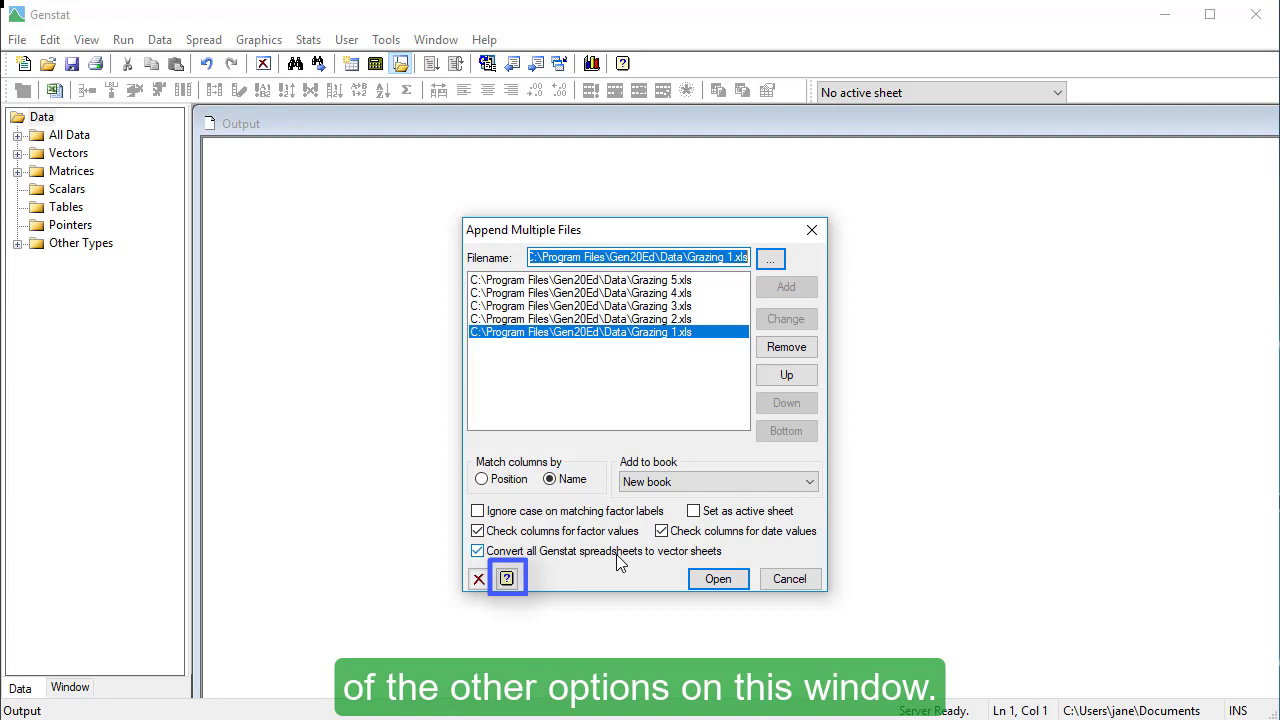
Step: Import each of the five Grazing worksheets into Grazing 51.gwb with a File source column
{"action": "left_click", "coordinate": [740, 583]}
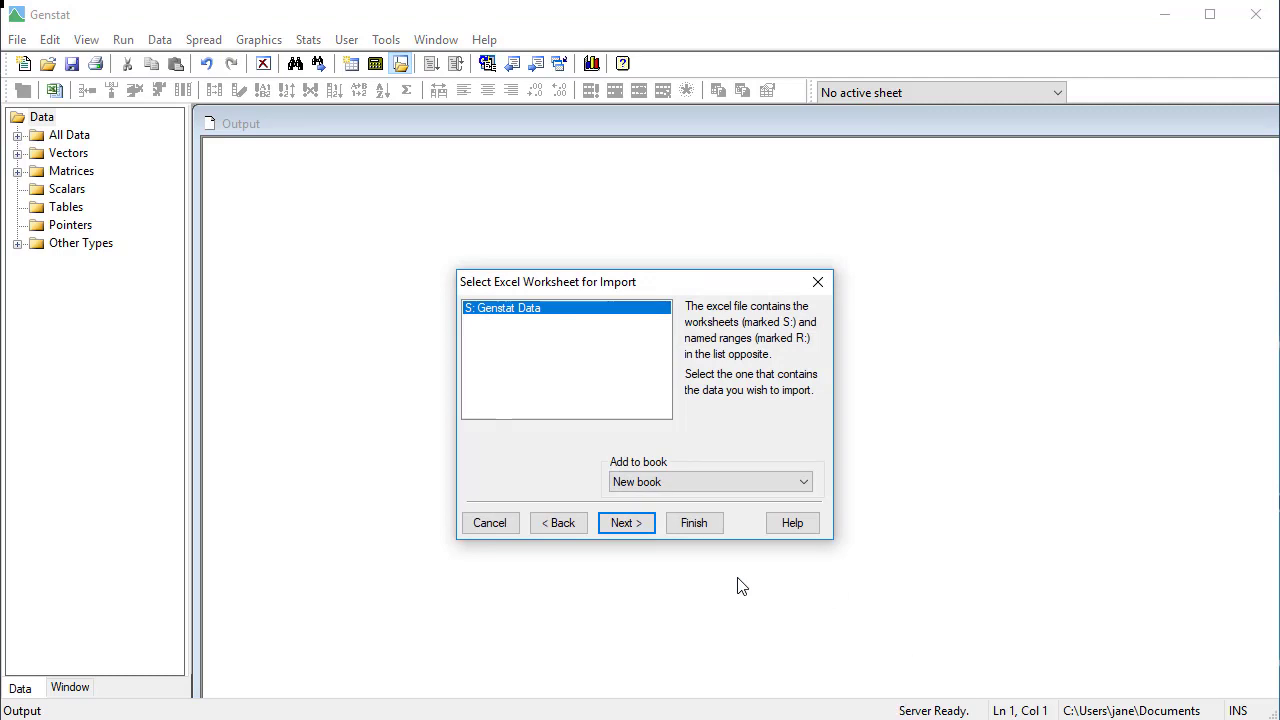
{"action": "left_click", "coordinate": [693, 523]}
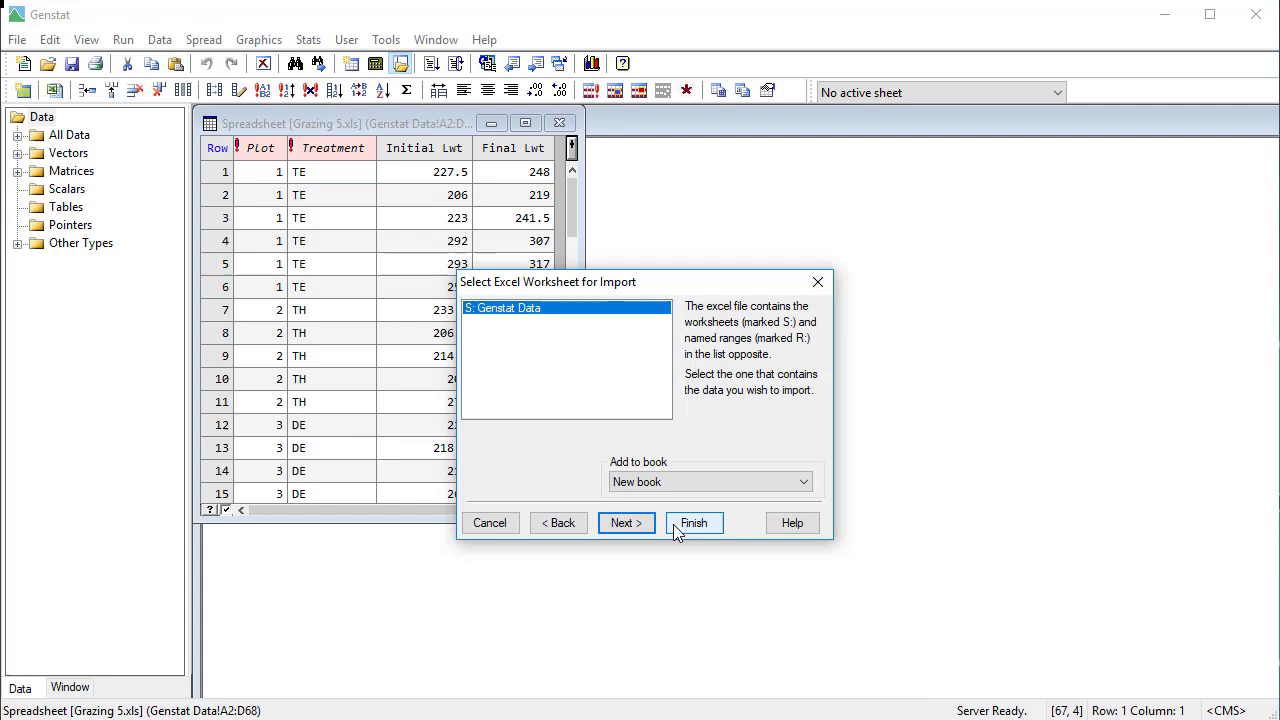
{"action": "left_click", "coordinate": [676, 530]}
{"action": "left_click", "coordinate": [676, 530]}
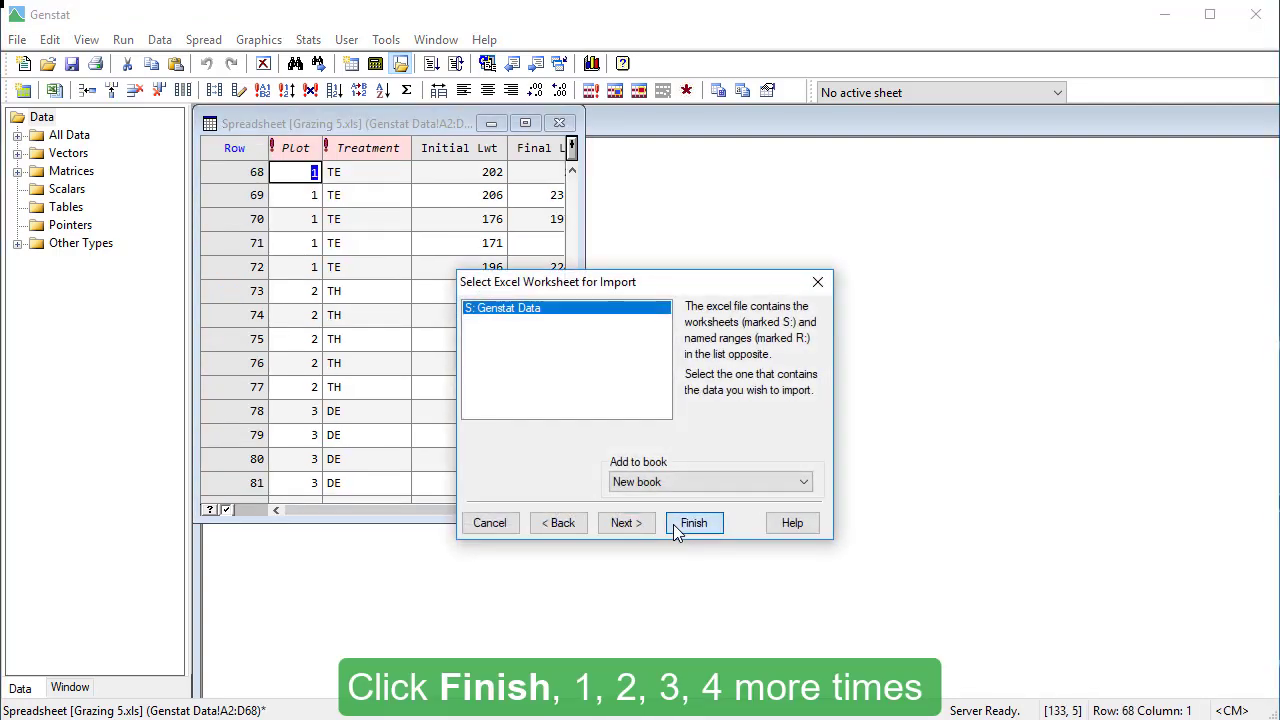
{"action": "left_click", "coordinate": [676, 527]}
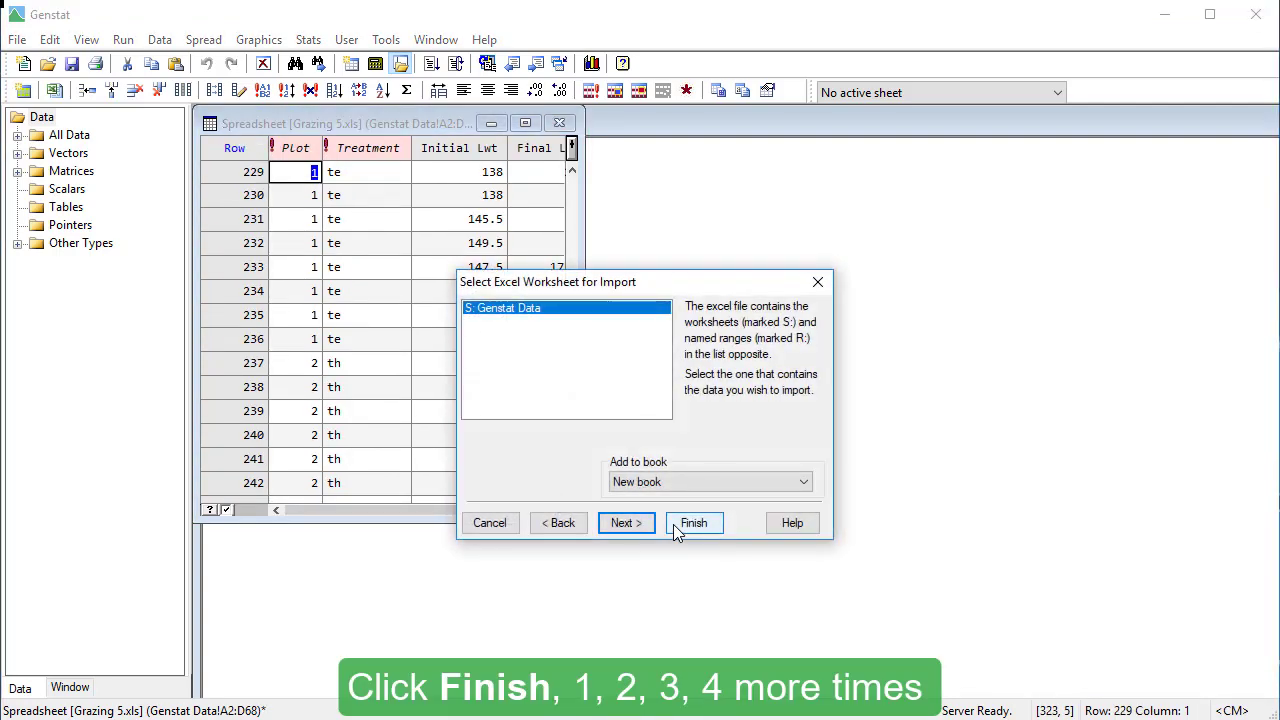
{"action": "left_click", "coordinate": [676, 526]}
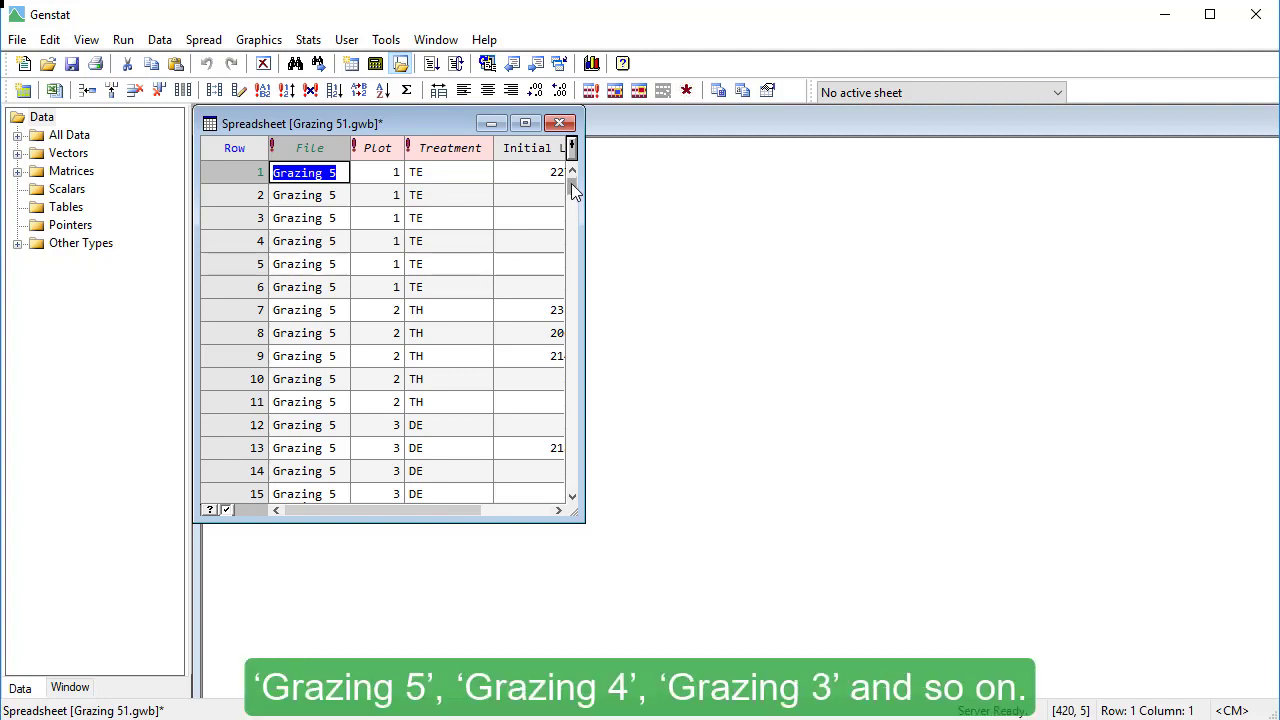
Step: Convert the Treatment column codes to uppercase (TE, TH, DE) and check the sheet
{"action": "left_click_drag", "start_coordinate": [569, 186], "coordinate": [597, 389]}
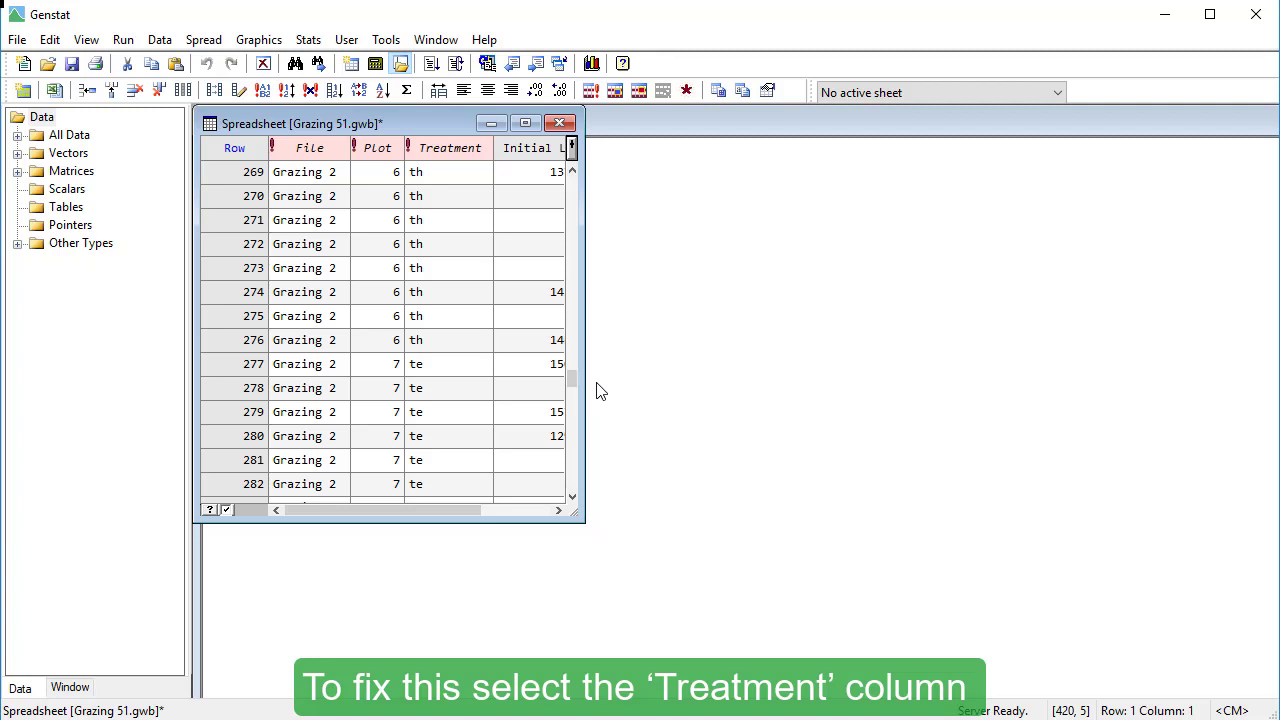
{"action": "left_click", "coordinate": [442, 150]}
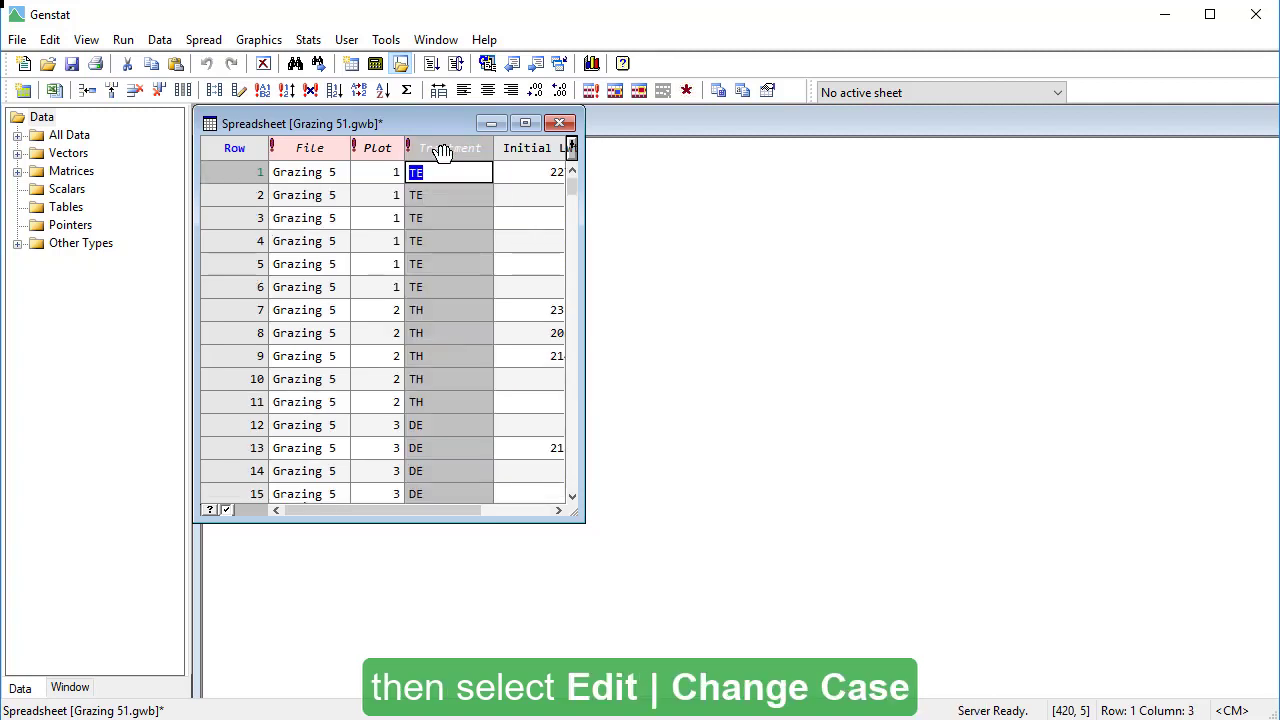
{"action": "left_click", "coordinate": [49, 40]}
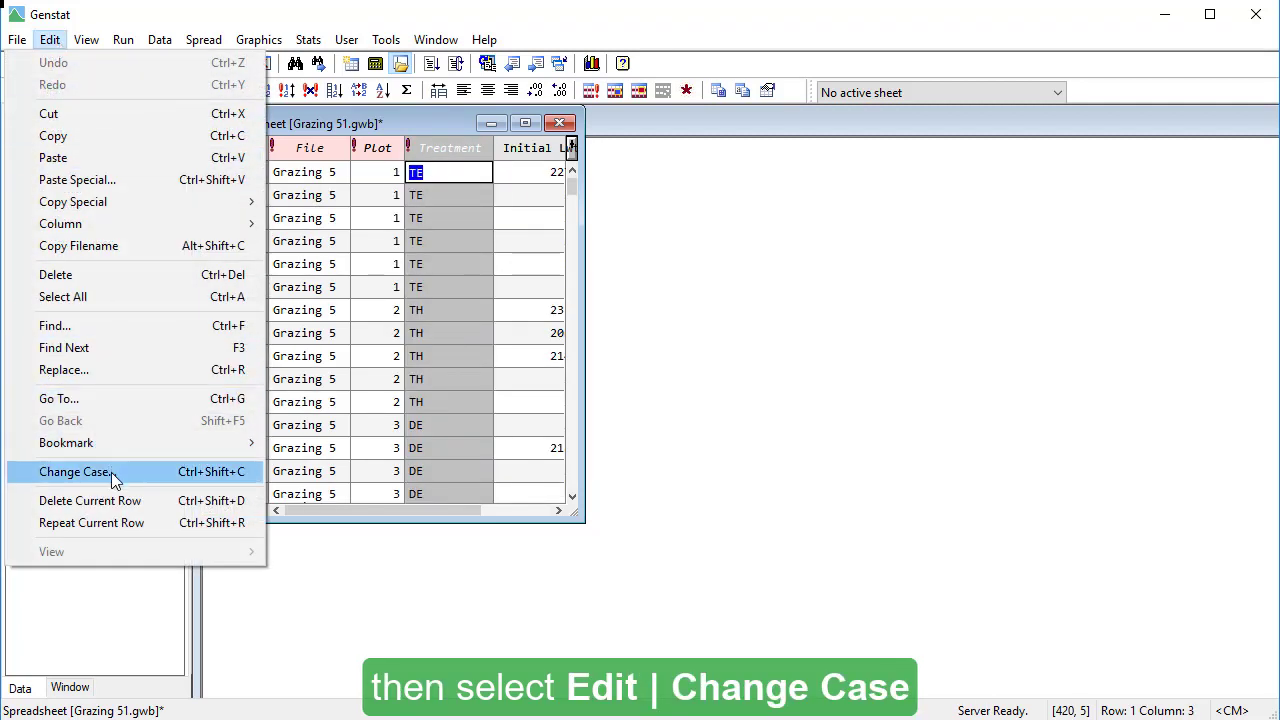
{"action": "left_click", "coordinate": [75, 471]}
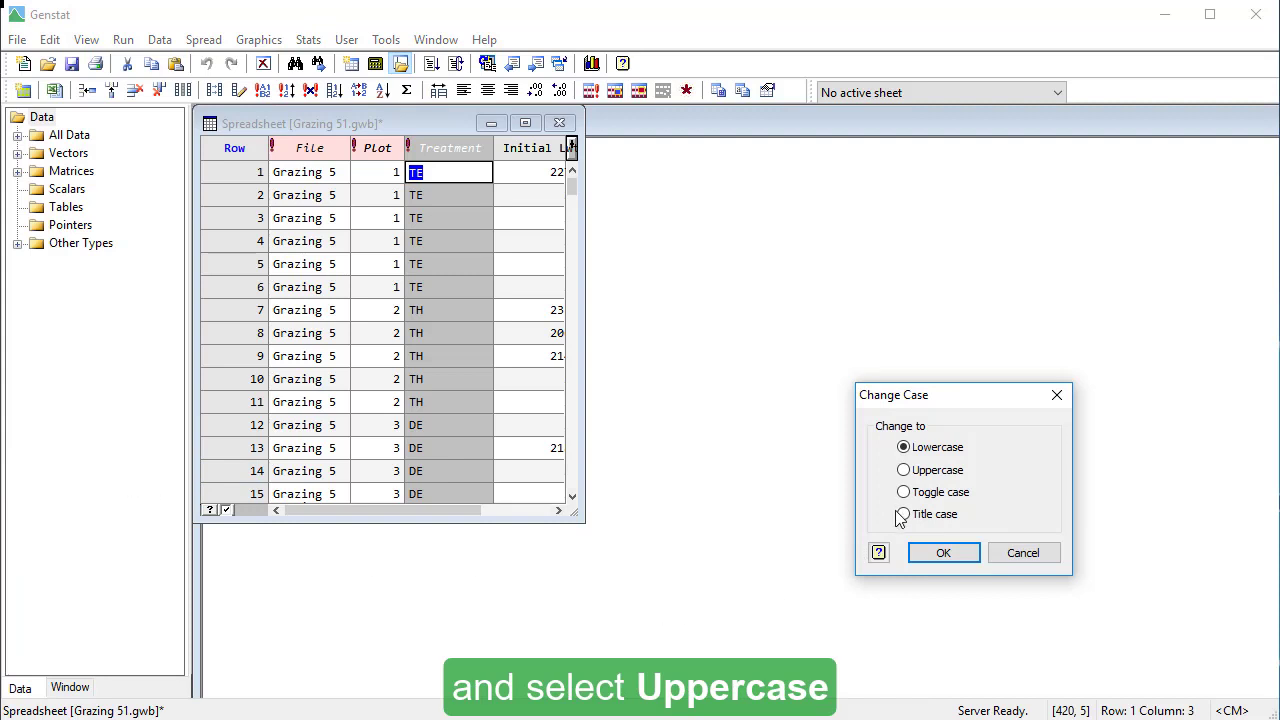
{"action": "left_click", "coordinate": [904, 470]}
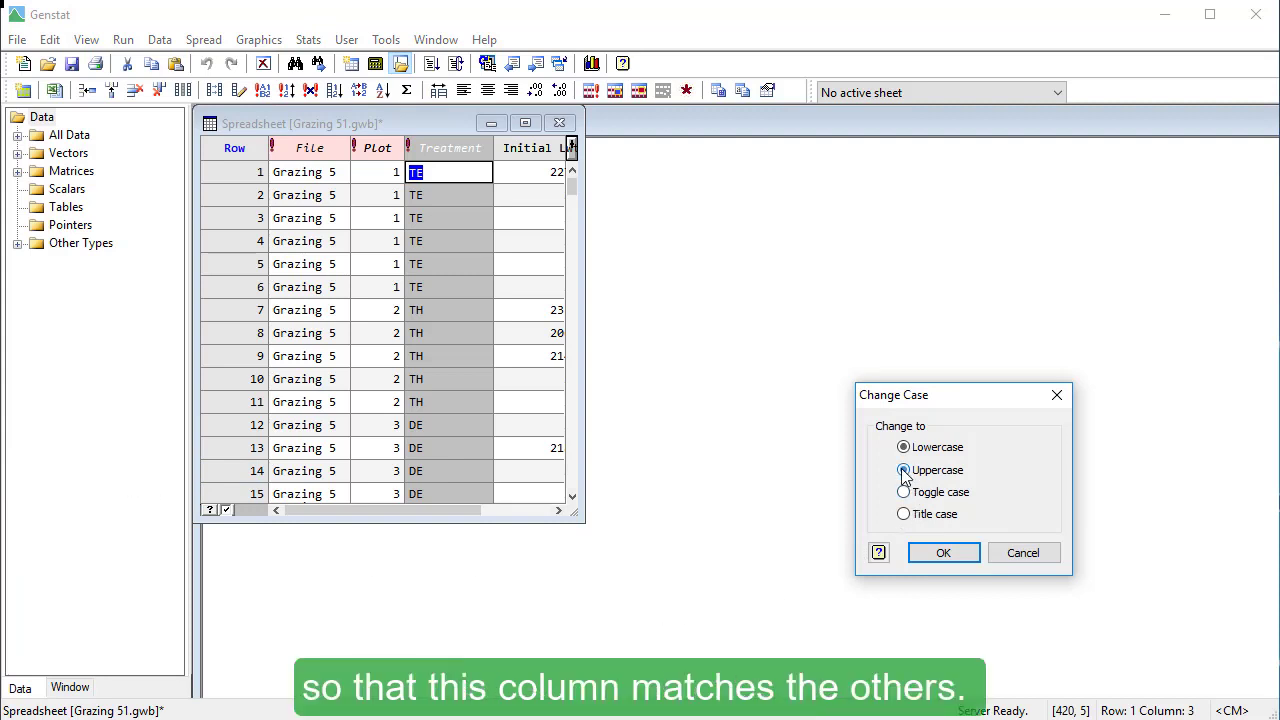
{"action": "left_click", "coordinate": [944, 552]}
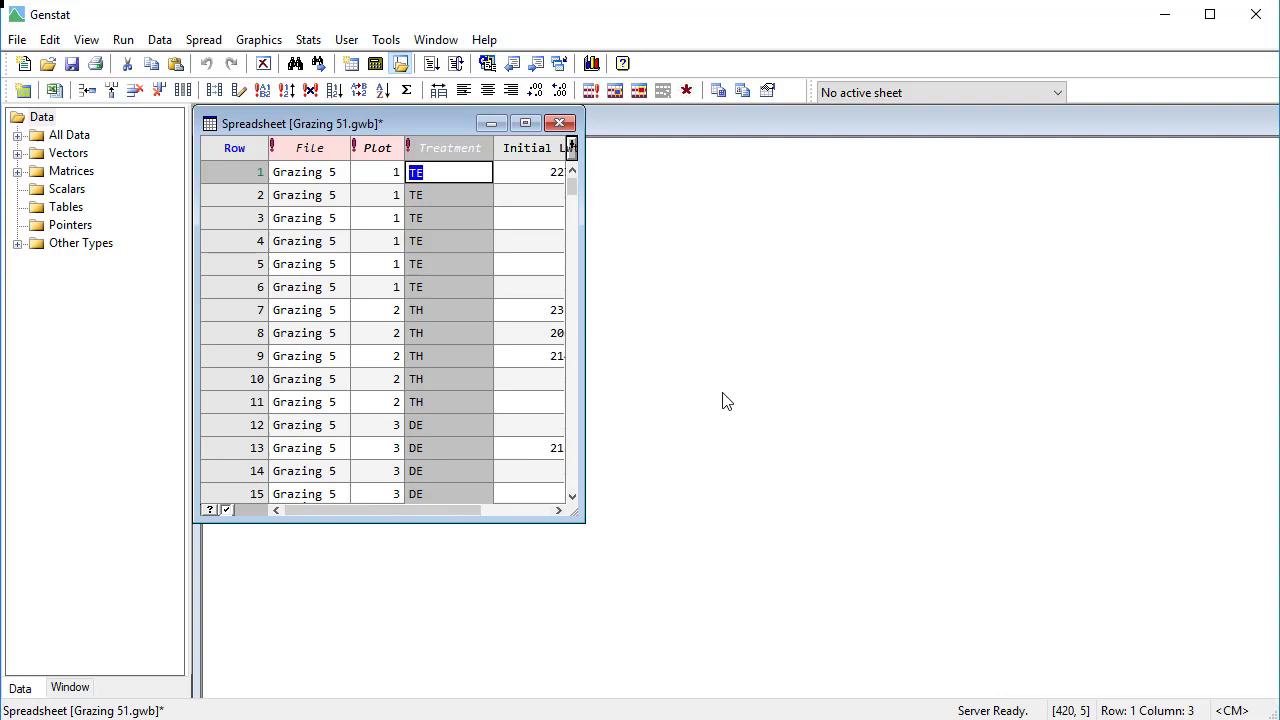
{"action": "left_click_drag", "start_coordinate": [572, 189], "coordinate": [589, 369]}
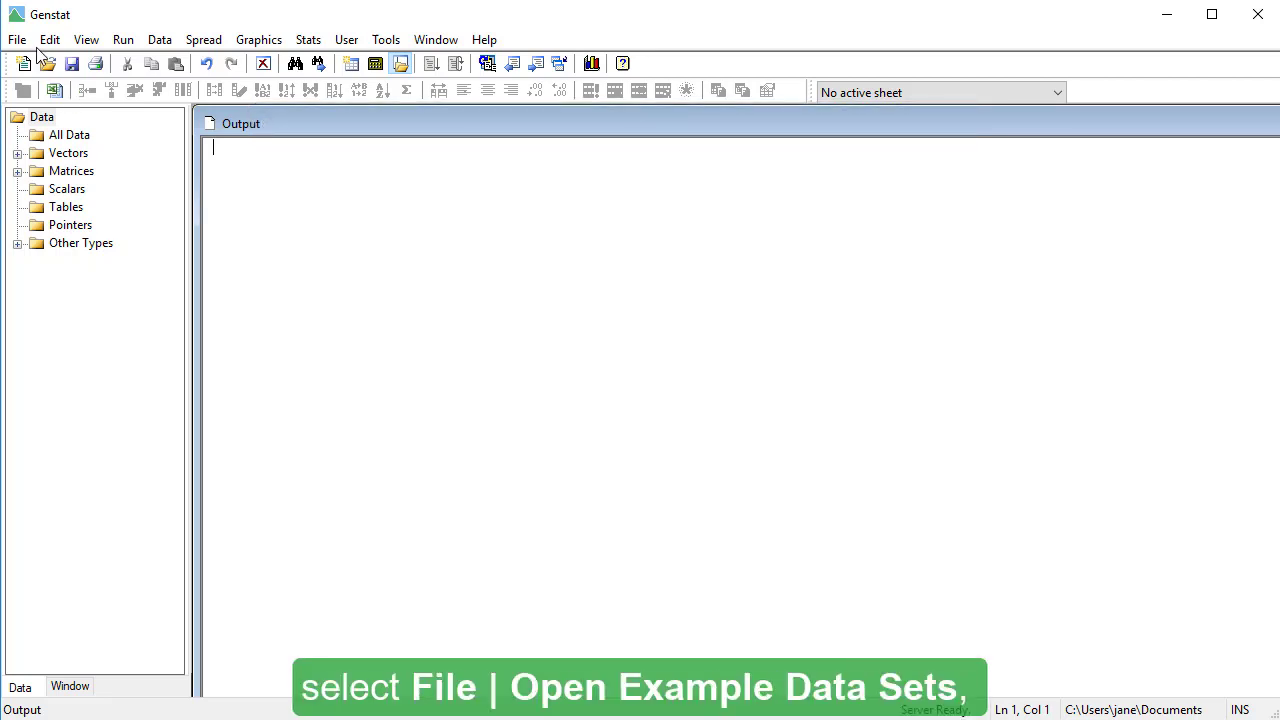
Step: Open the SheepLiveweights.gsh example data set found by searching 'sheep'
{"action": "left_click", "coordinate": [17, 39]}
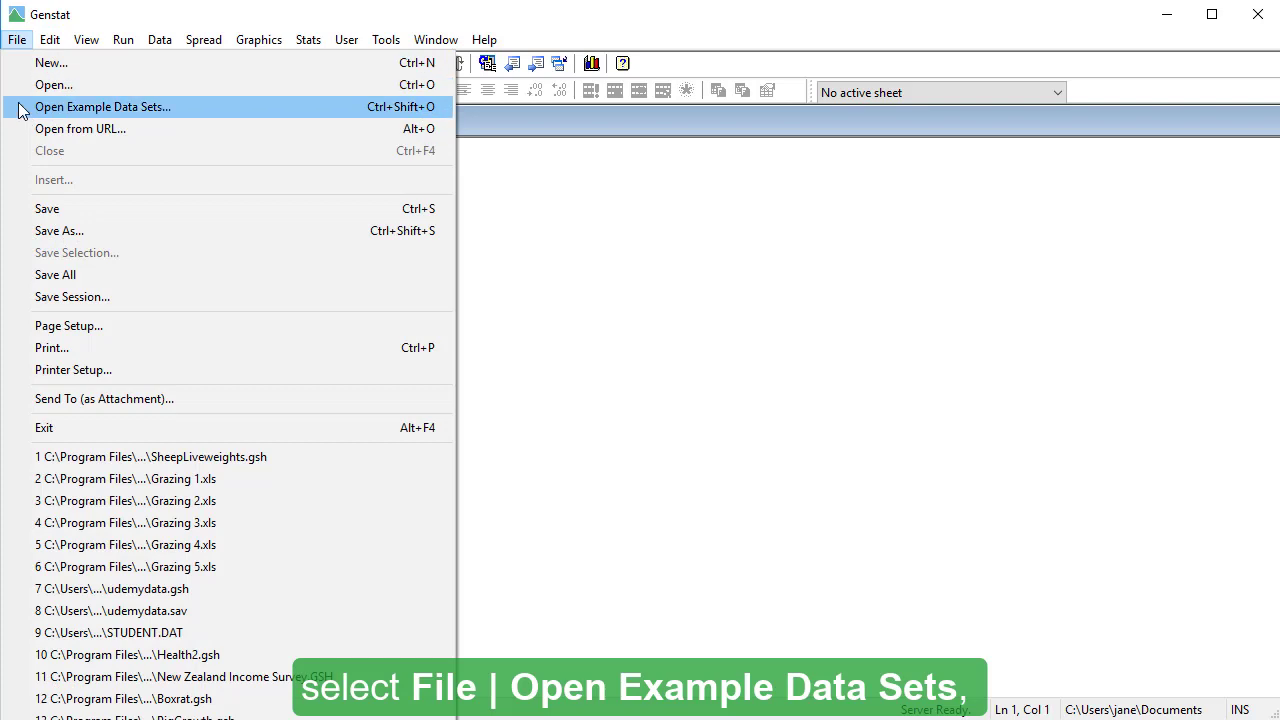
{"action": "left_click", "coordinate": [22, 110]}
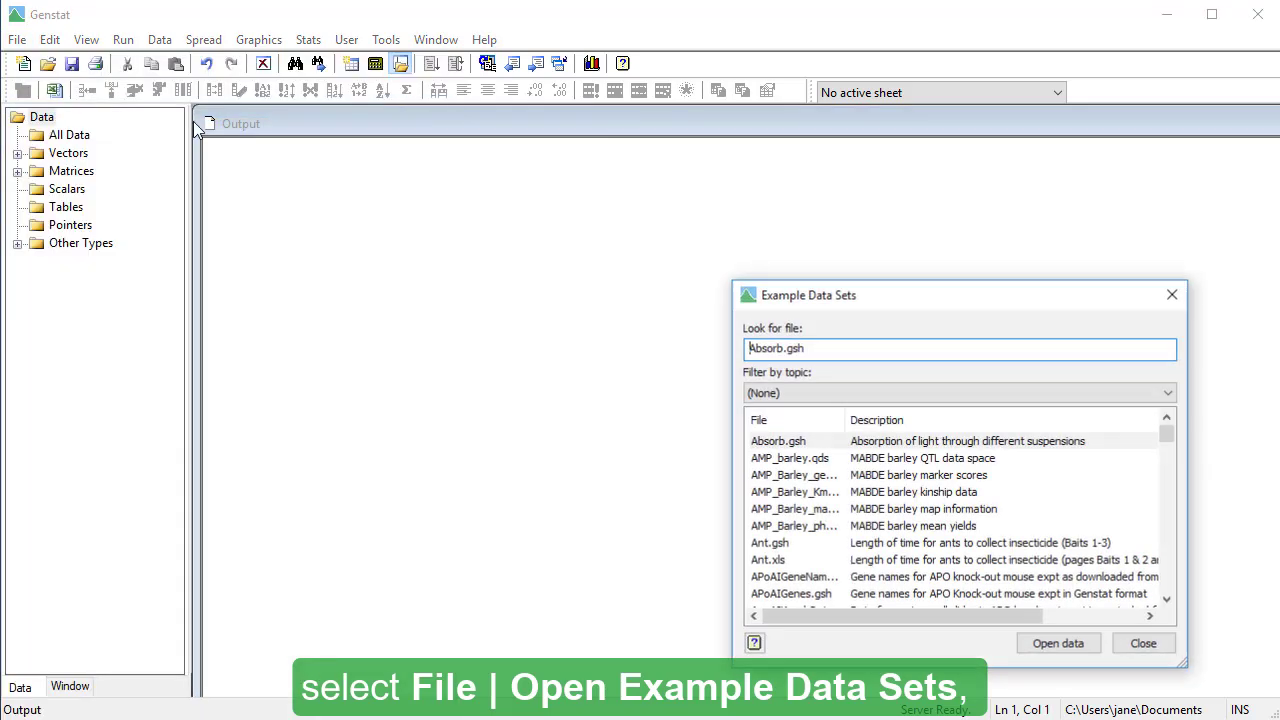
{"action": "double_click", "coordinate": [816, 348]}
{"action": "type", "text": "s"}
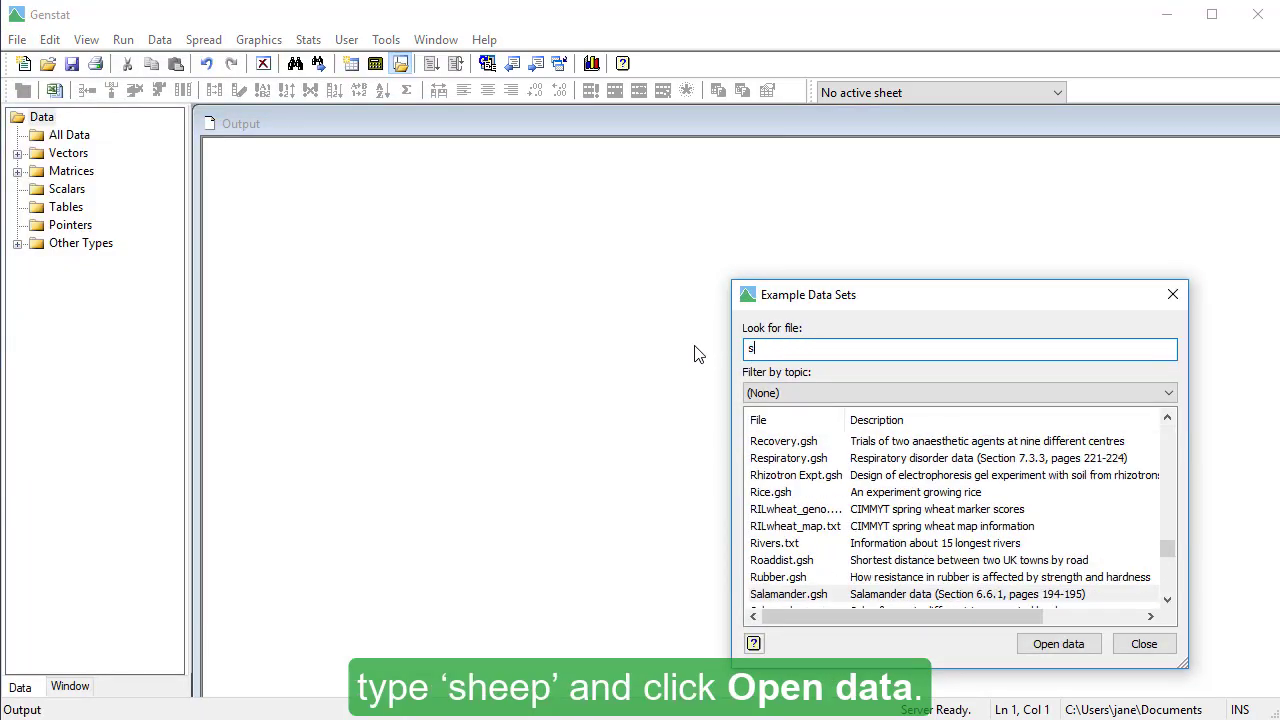
{"action": "type", "text": "heep"}
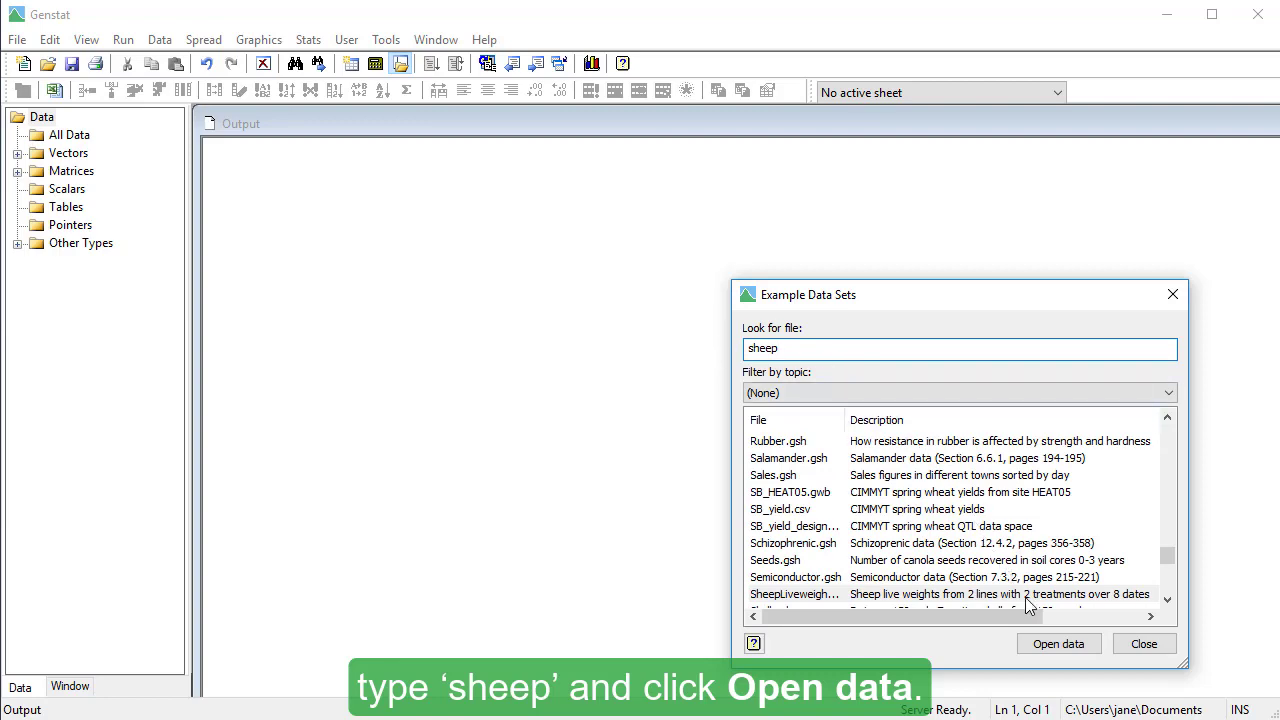
{"action": "left_click", "coordinate": [1035, 645]}
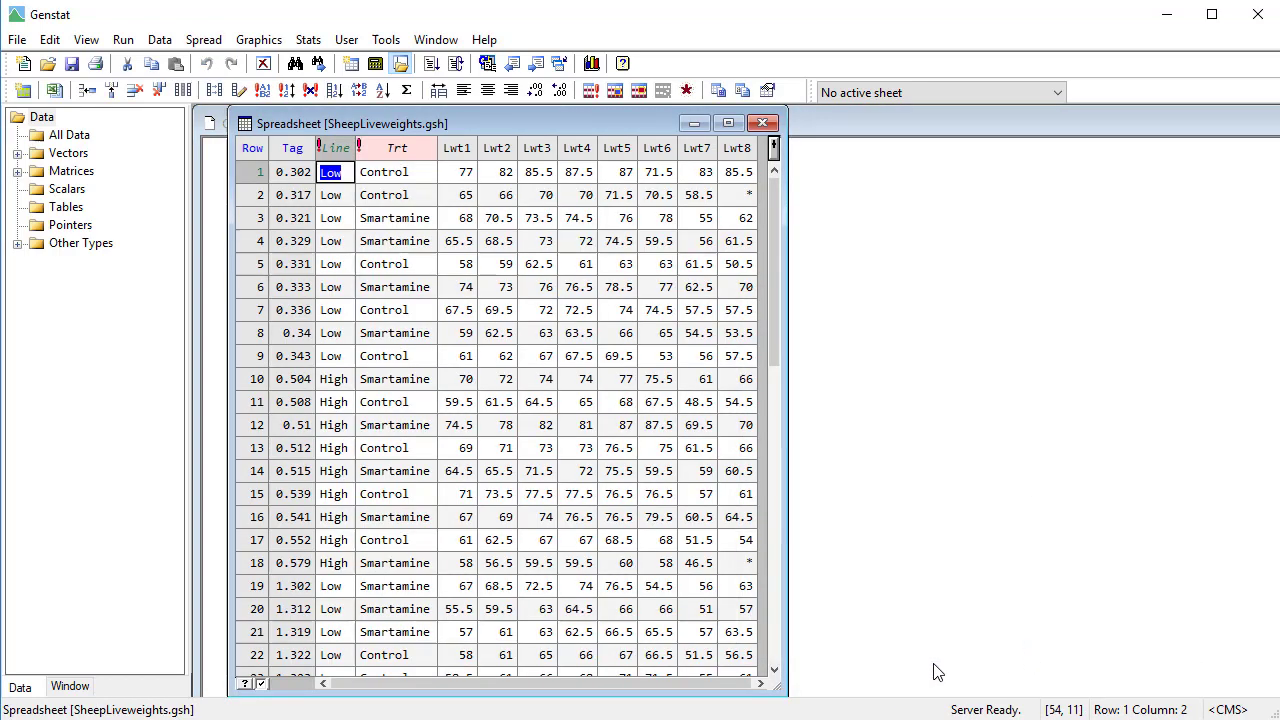
{"action": "left_click_drag", "start_coordinate": [399, 124], "coordinate": [545, 126]}
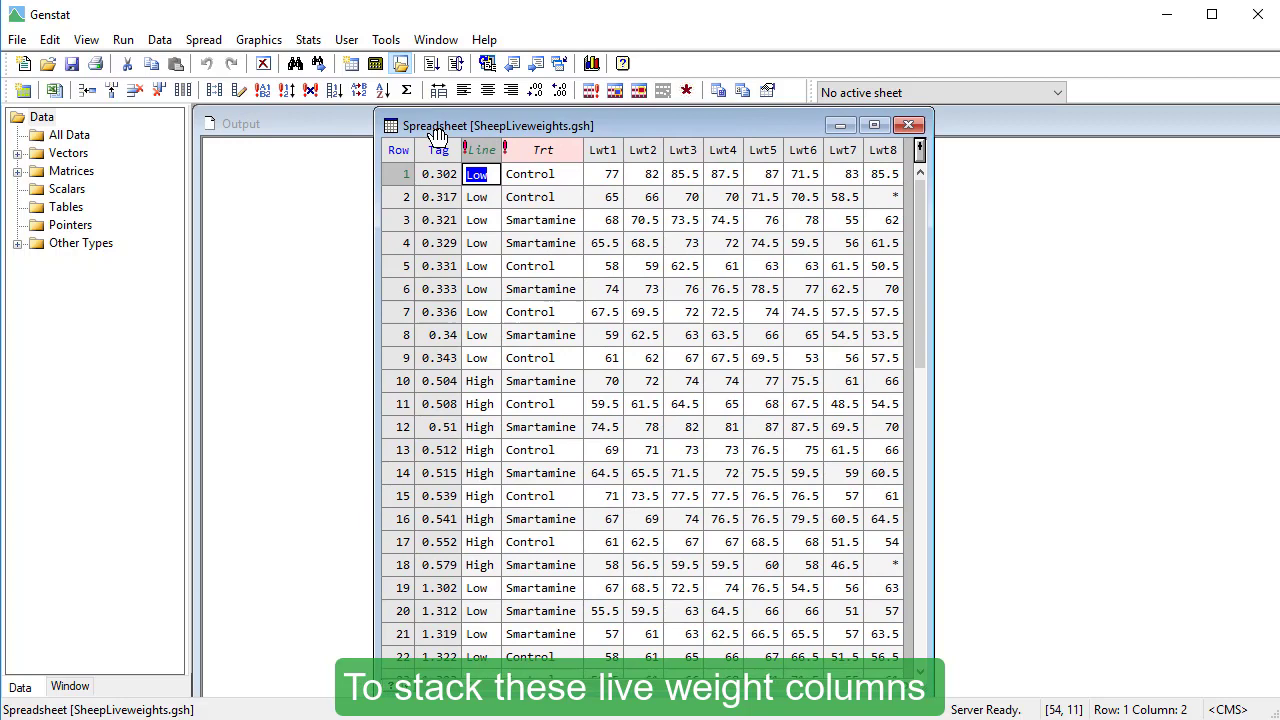
Step: Start a column stack of 8 columns with the new factor named Month
{"action": "left_click", "coordinate": [201, 40]}
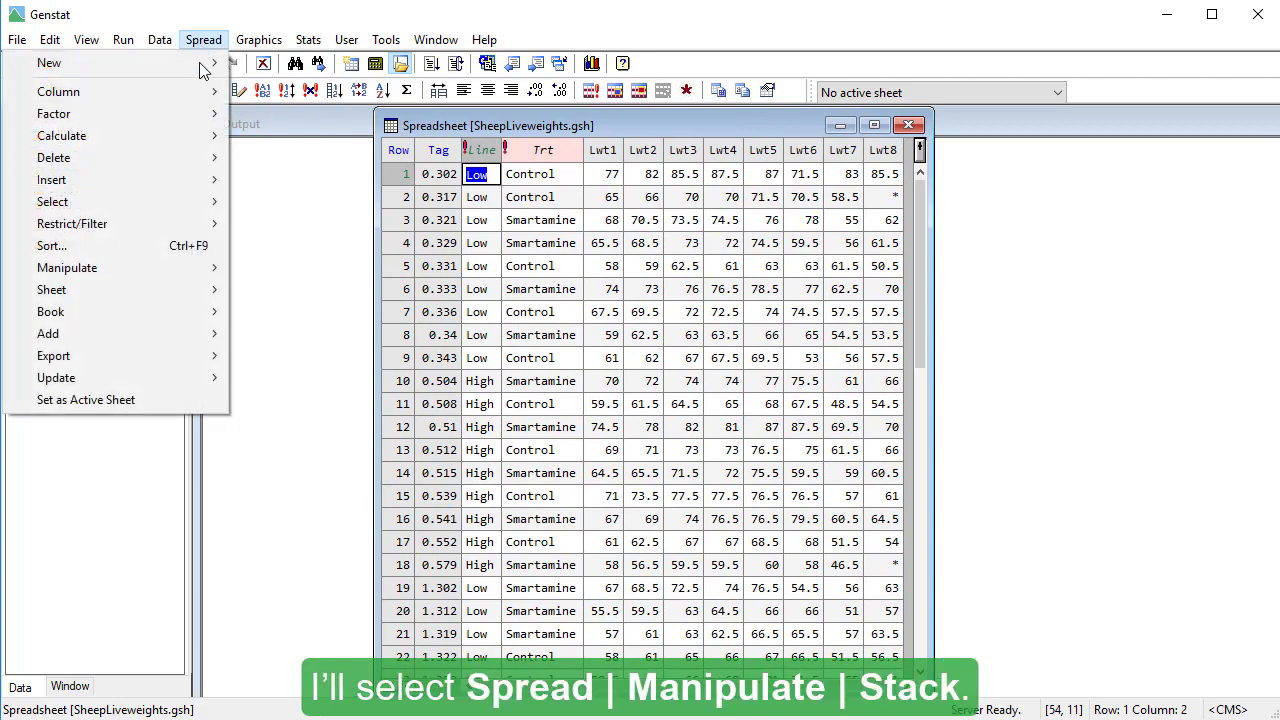
{"action": "mouse_move", "coordinate": [131, 264]}
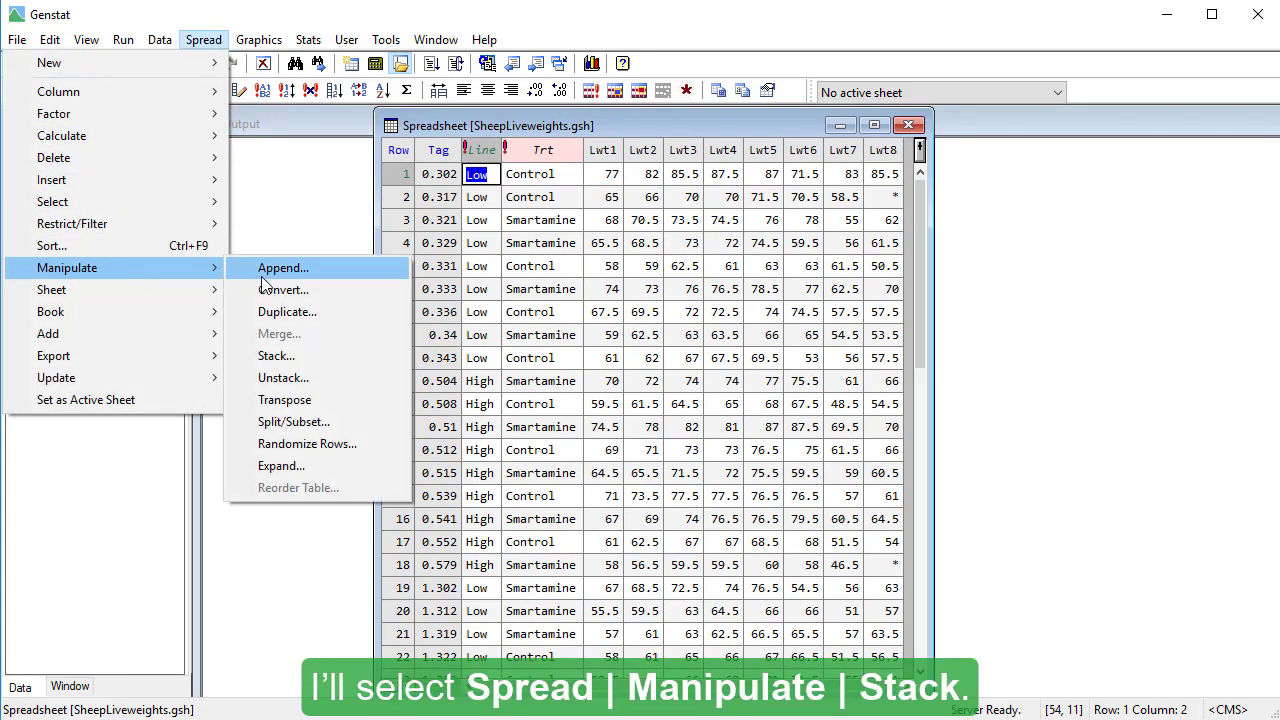
{"action": "left_click", "coordinate": [274, 356]}
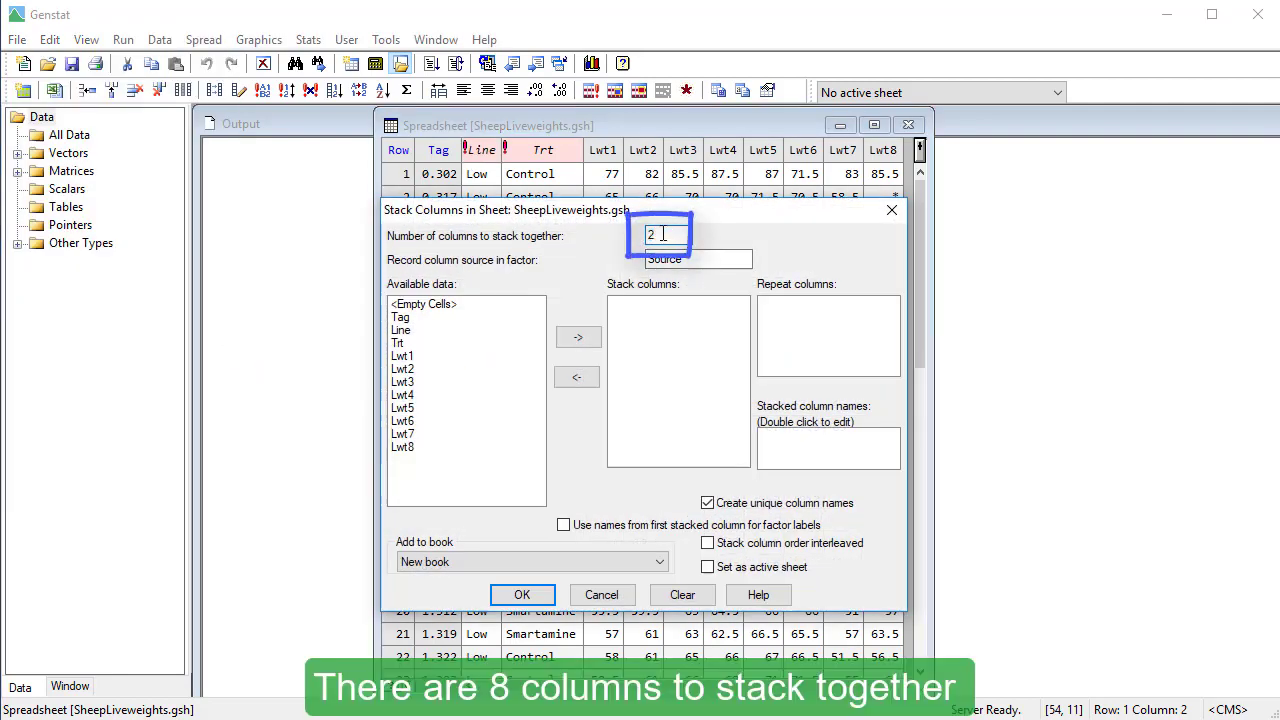
{"action": "type", "text": "8"}
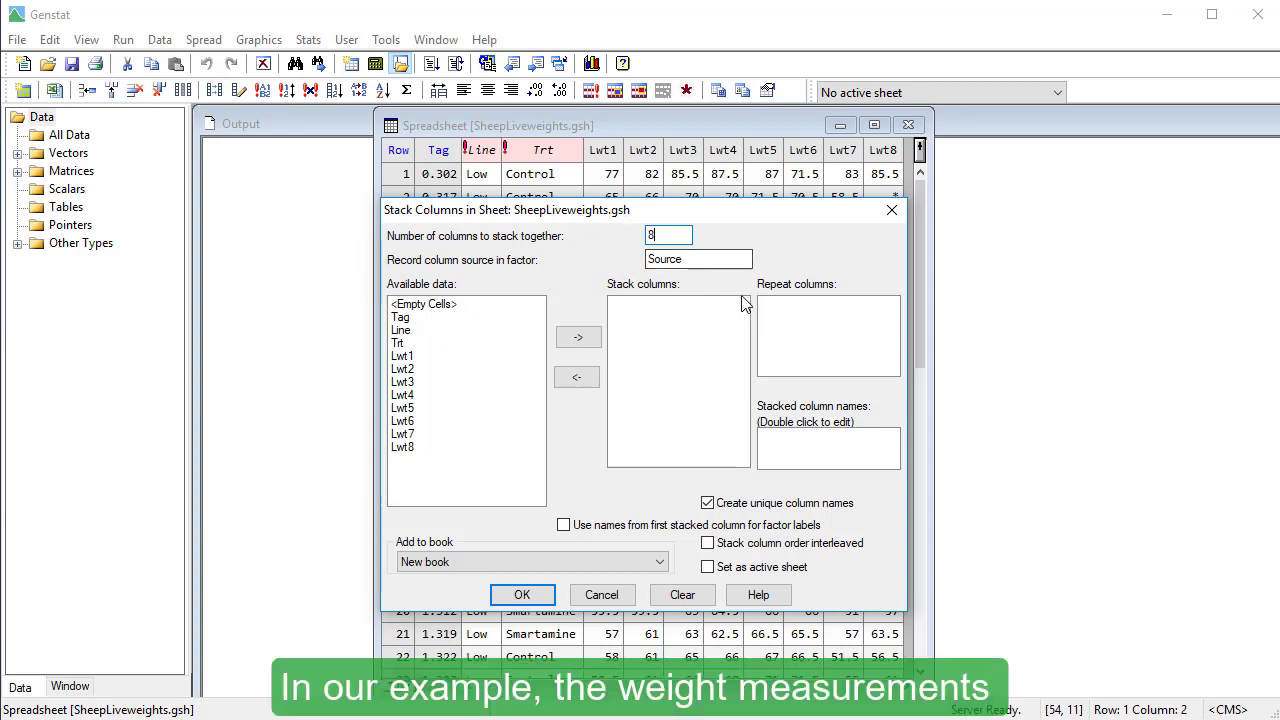
{"action": "double_click", "coordinate": [701, 260]}
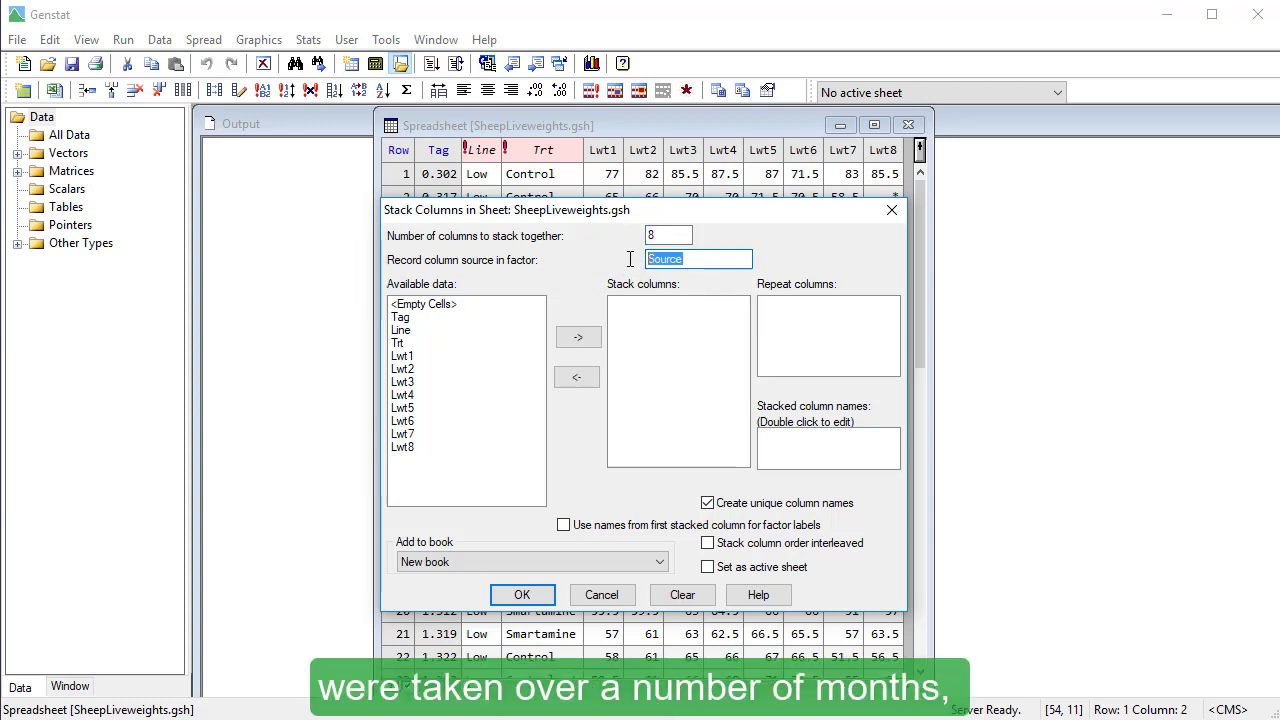
{"action": "type", "text": "Month"}
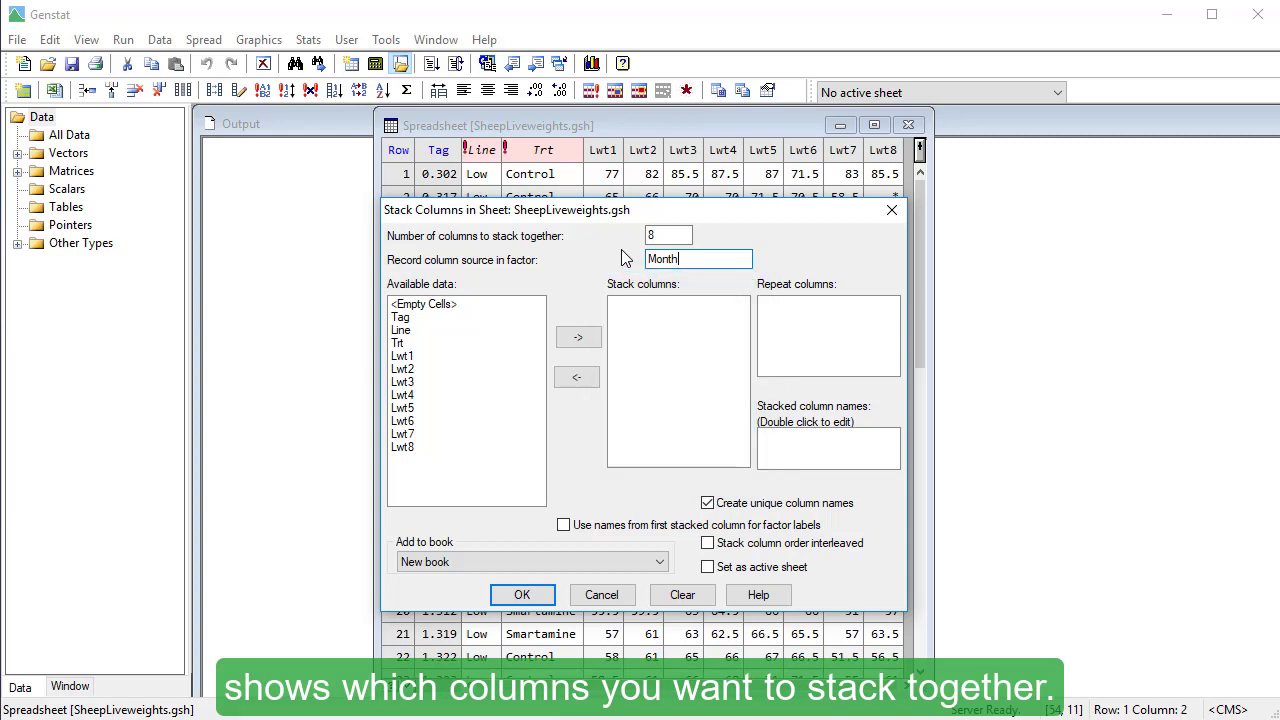
Step: Stack Lwt1–Lwt8 and repeat Tag, Line and Trt alongside them
{"action": "left_click", "coordinate": [405, 358]}
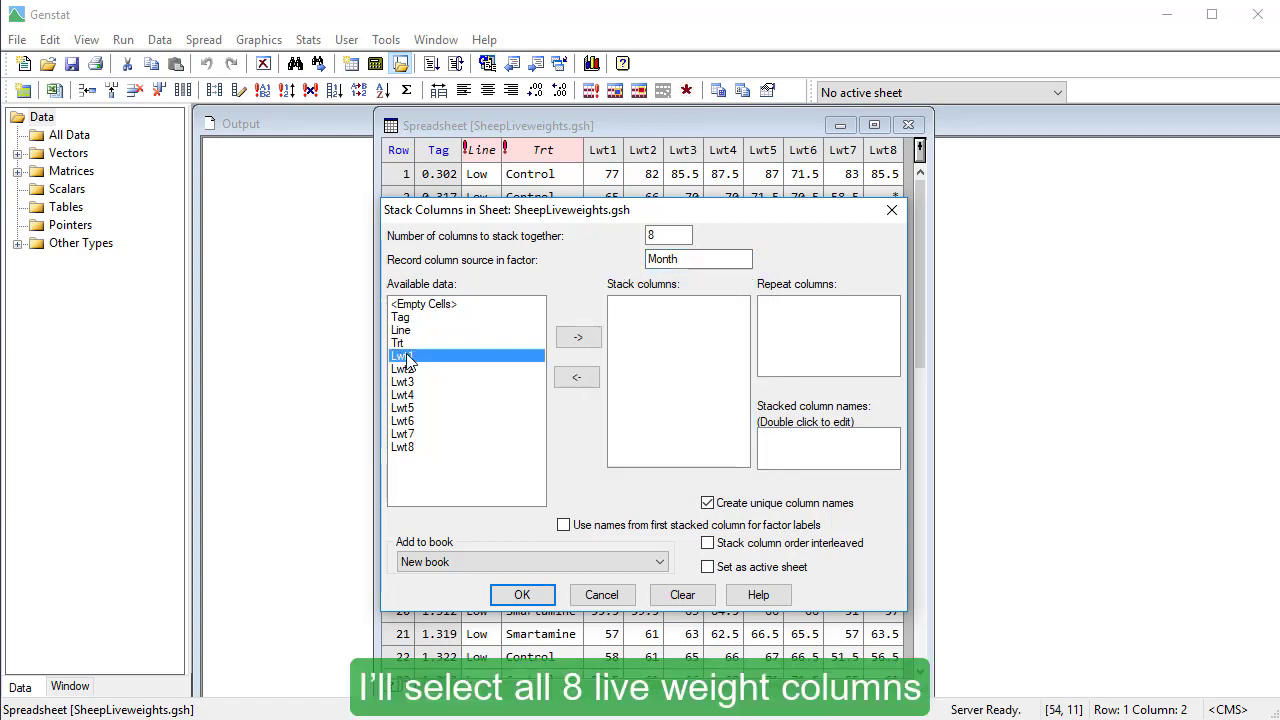
{"action": "left_click", "coordinate": [411, 448], "text": "shift"}
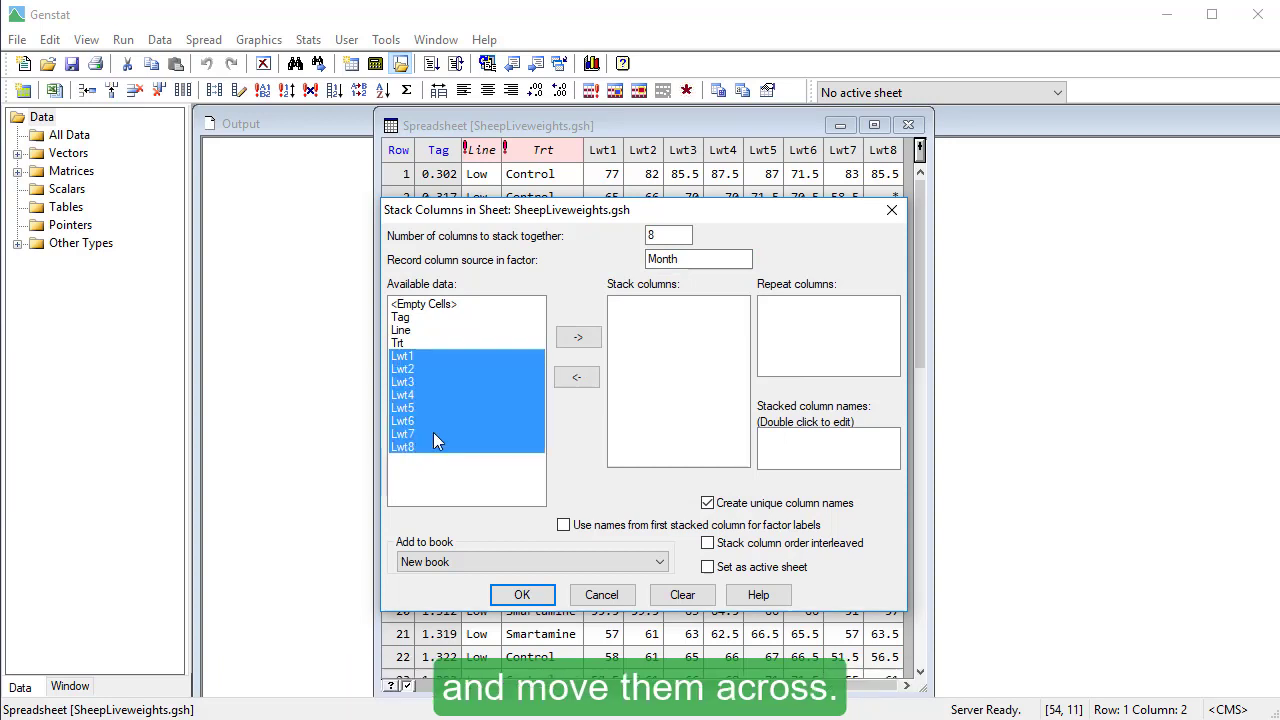
{"action": "left_click", "coordinate": [567, 340]}
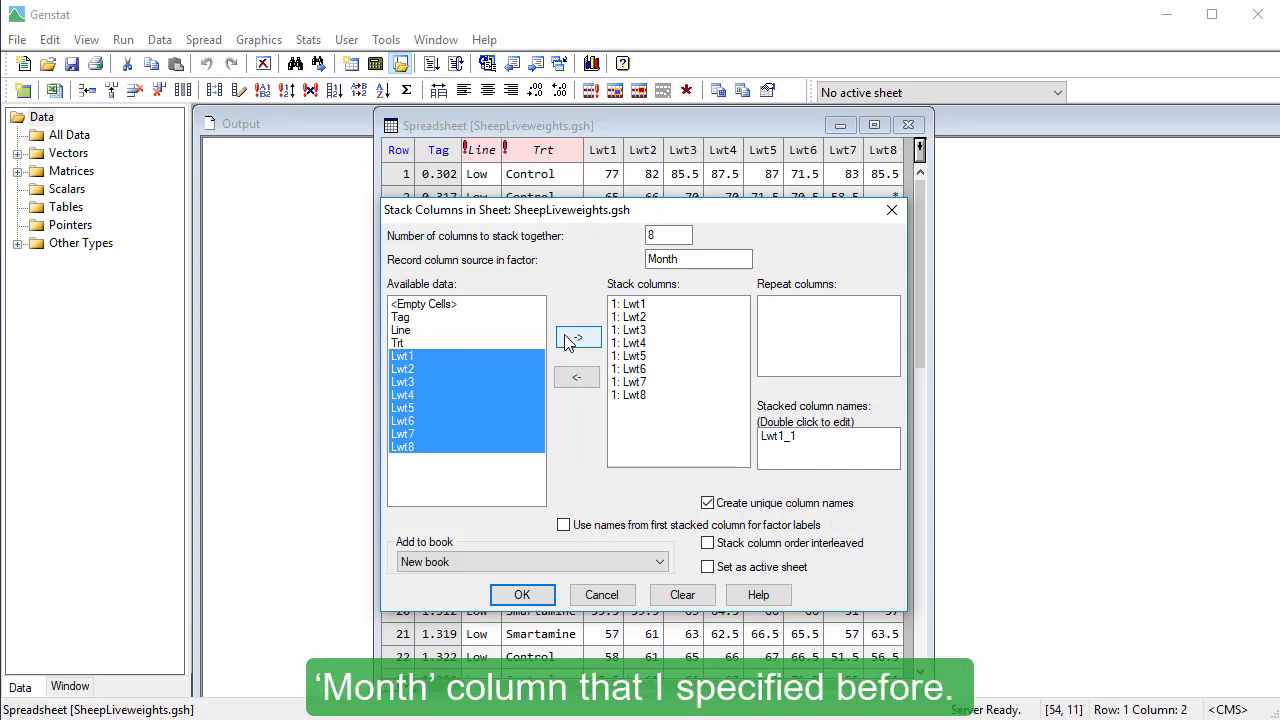
{"action": "left_click", "coordinate": [439, 318]}
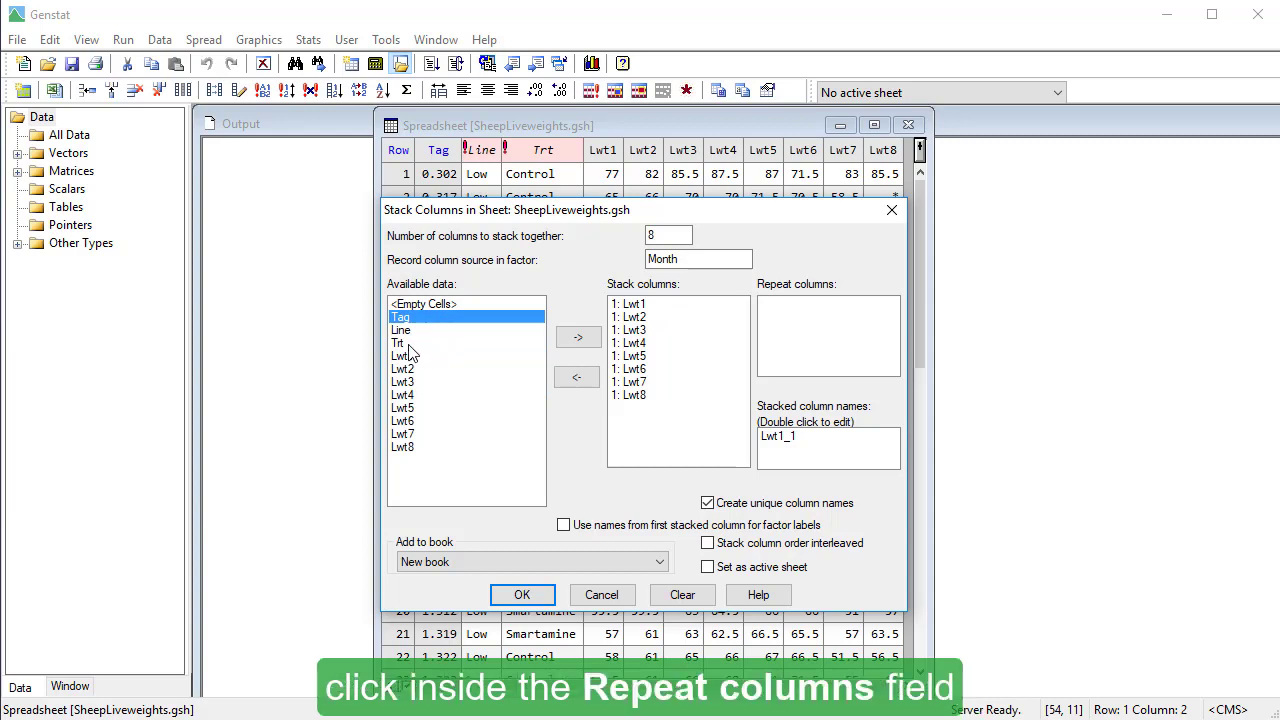
{"action": "left_click", "coordinate": [406, 344], "text": "shift"}
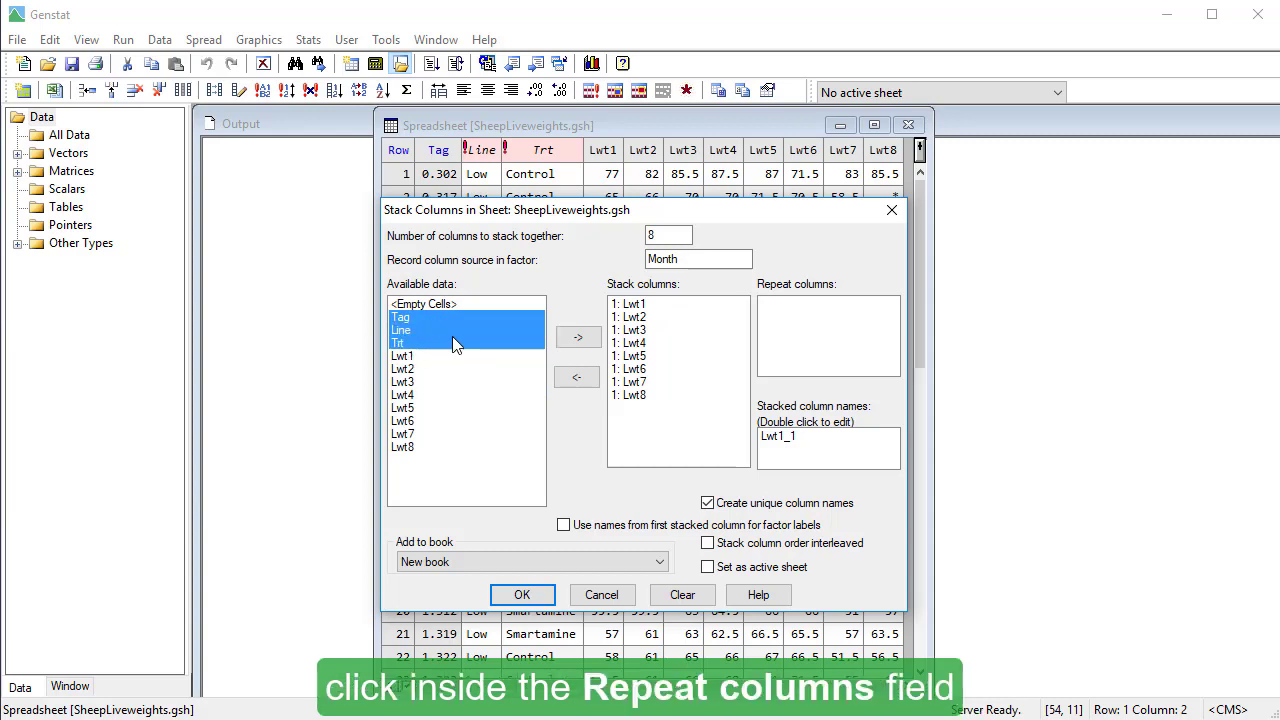
{"action": "left_click", "coordinate": [776, 322]}
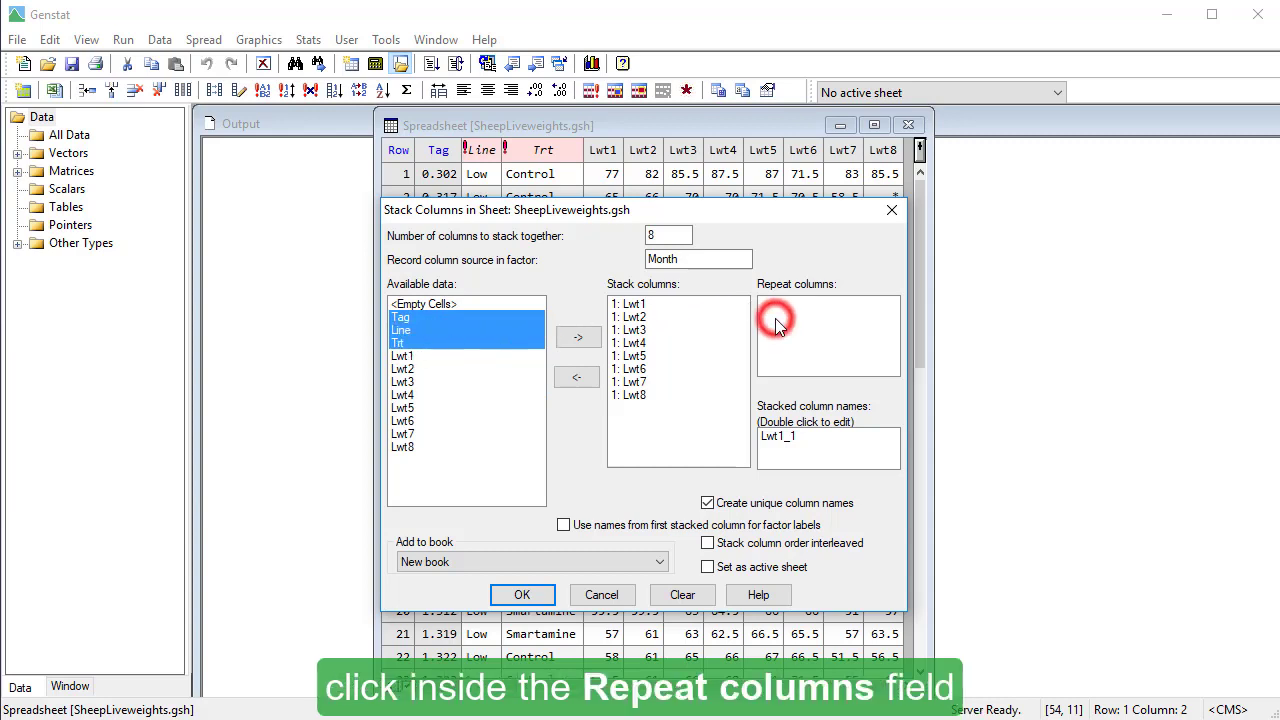
{"action": "left_click", "coordinate": [580, 339]}
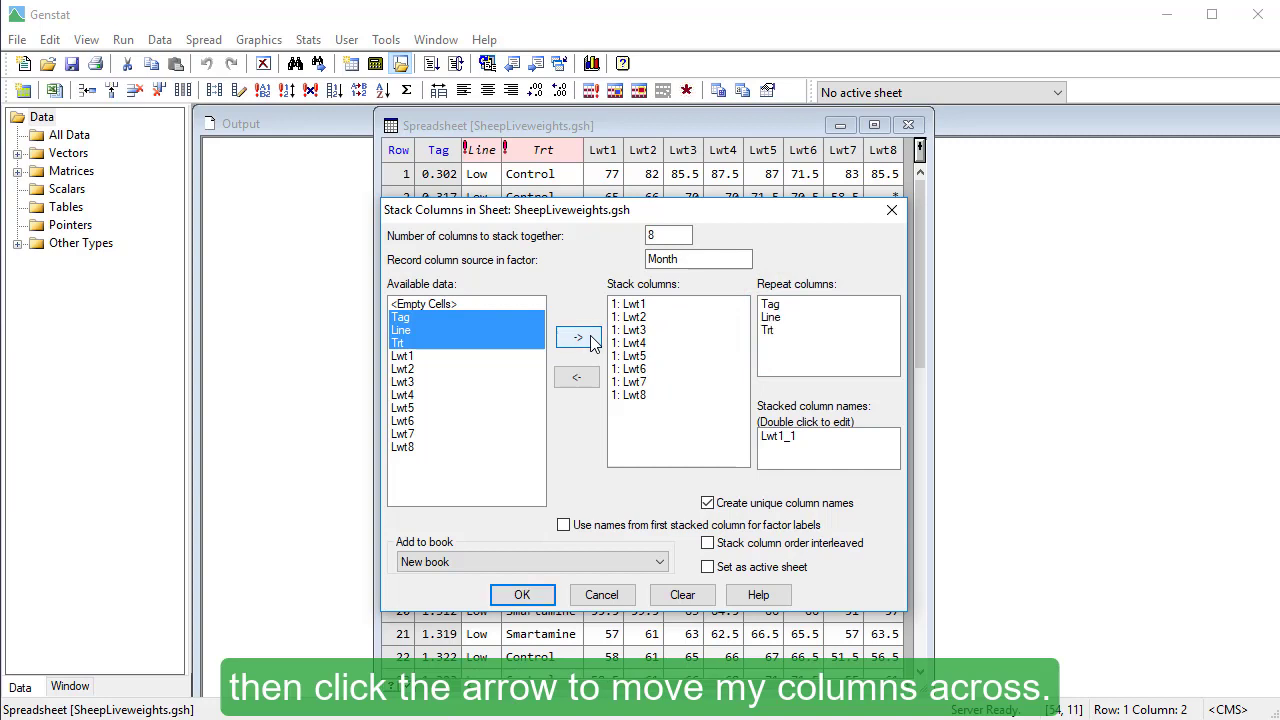
Step: Name the stacked column Live Weight and create the stacked sheet
{"action": "double_click", "coordinate": [768, 437]}
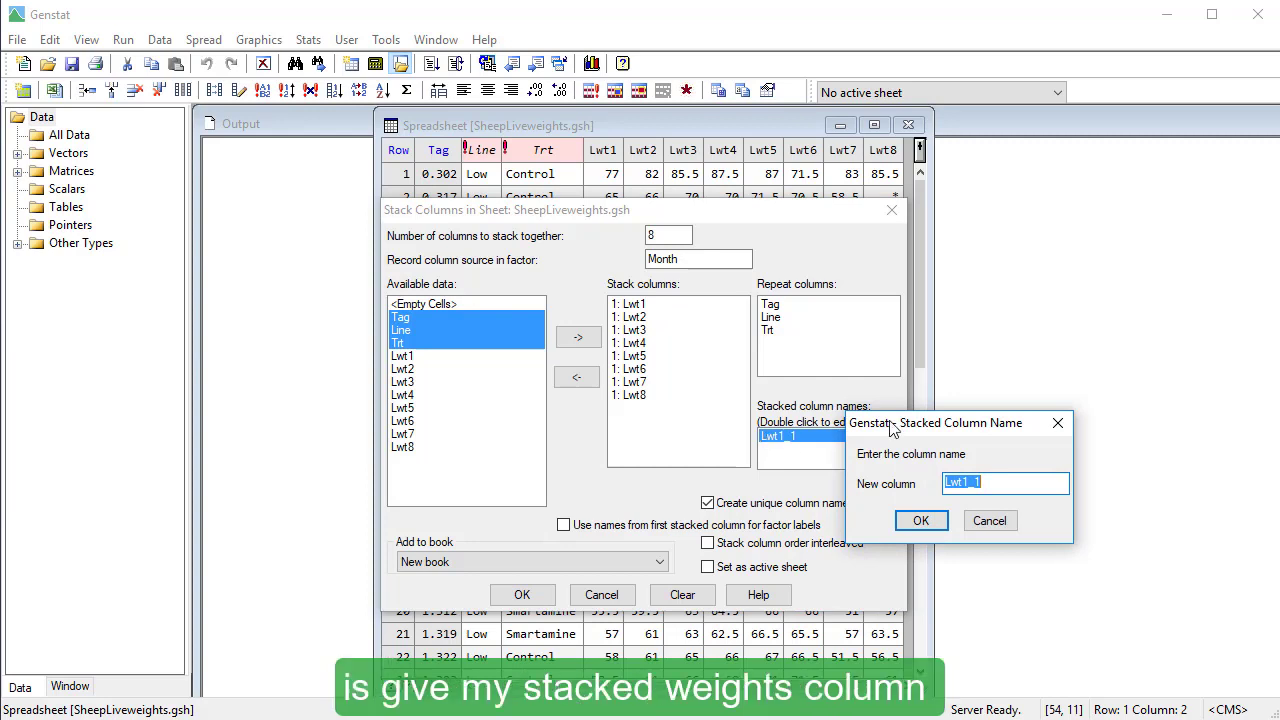
{"action": "left_click_drag", "start_coordinate": [889, 423], "coordinate": [767, 407]}
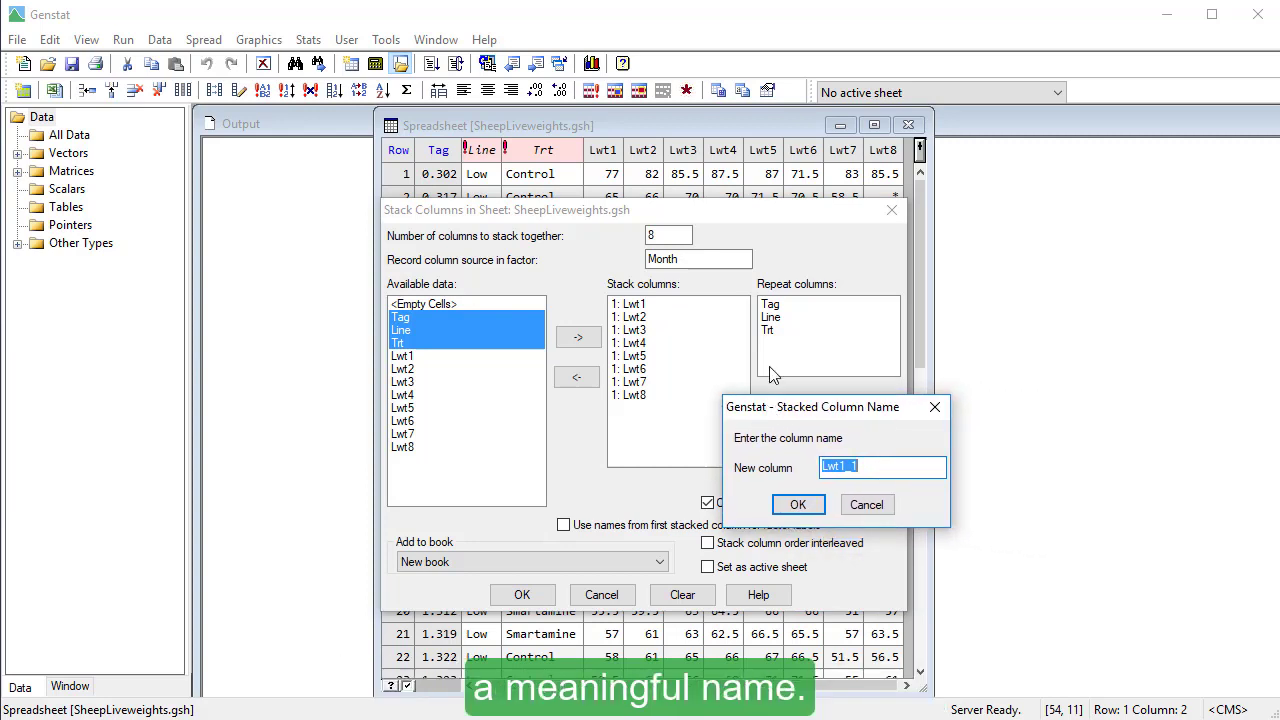
{"action": "type", "text": "Live Weight"}
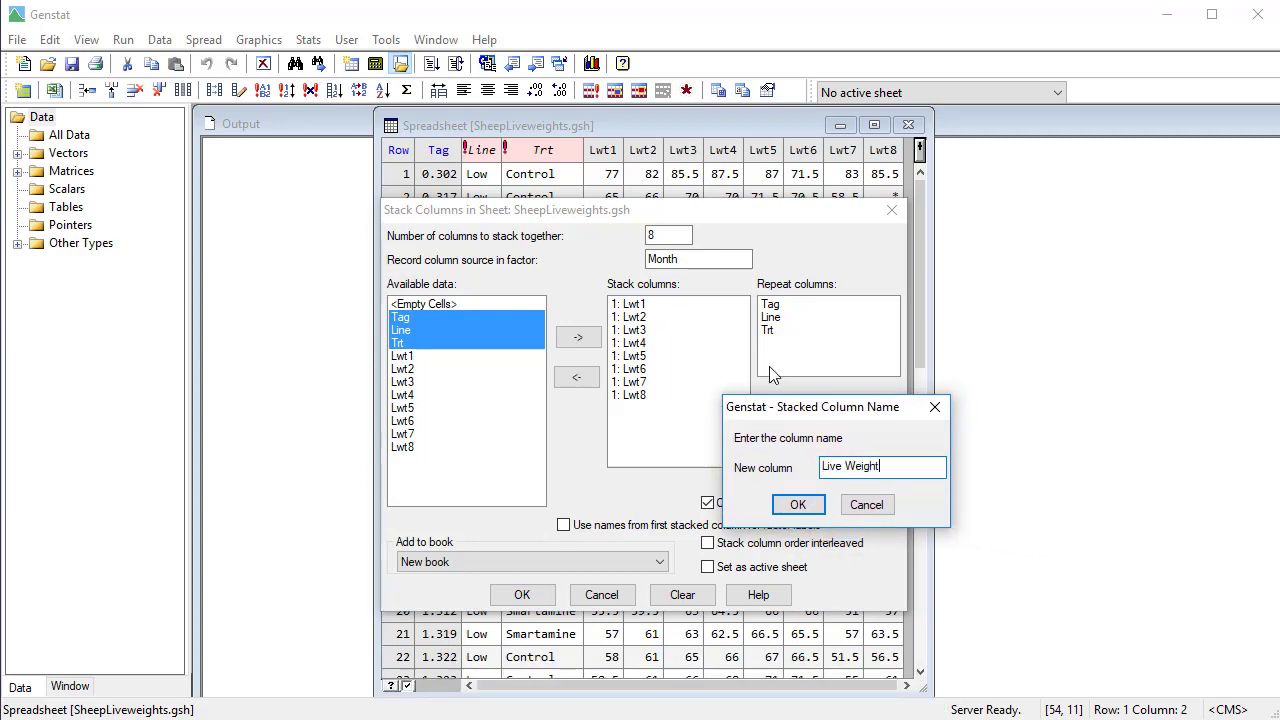
{"action": "left_click", "coordinate": [800, 505]}
{"action": "left_click", "coordinate": [522, 594]}
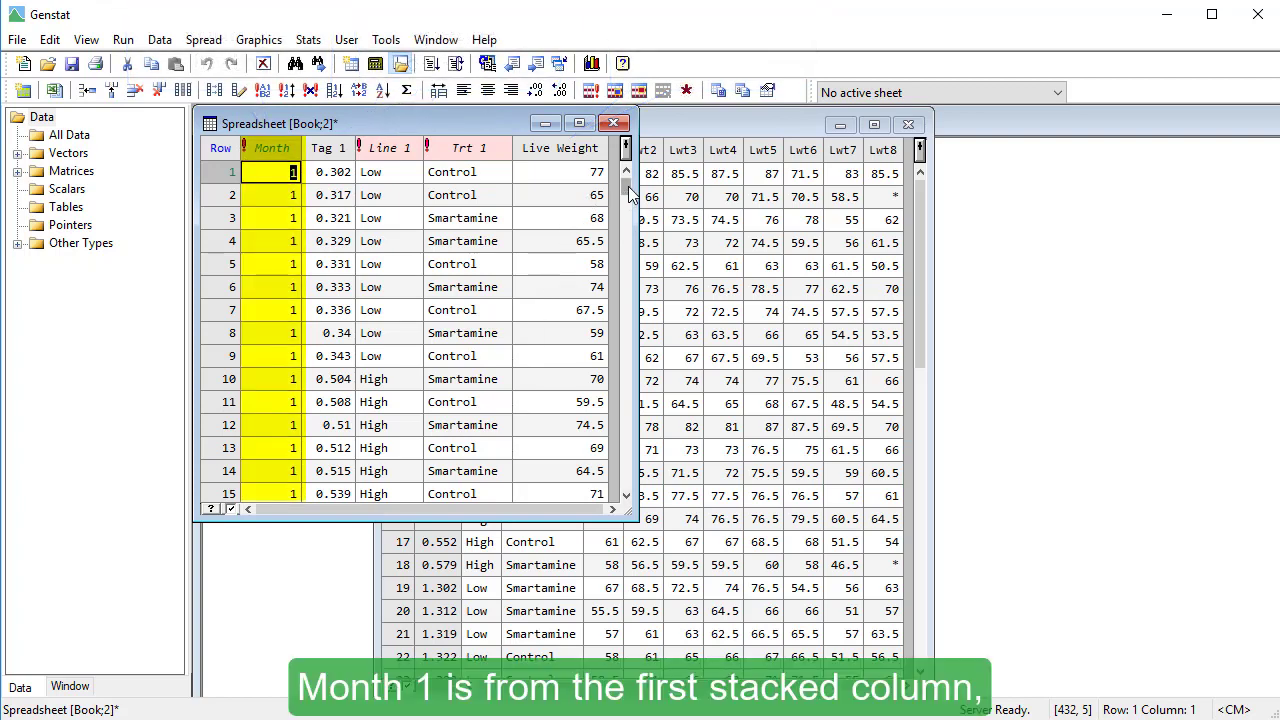
Step: Scroll through Book;2 to check the Month 1 rows and their Live Weight values
{"action": "mouse_move", "coordinate": [628, 186]}
{"action": "left_mouse_down"}
{"action": "mouse_move", "coordinate": [645, 318]}
{"action": "mouse_move", "coordinate": [630, 175]}
{"action": "left_mouse_up"}
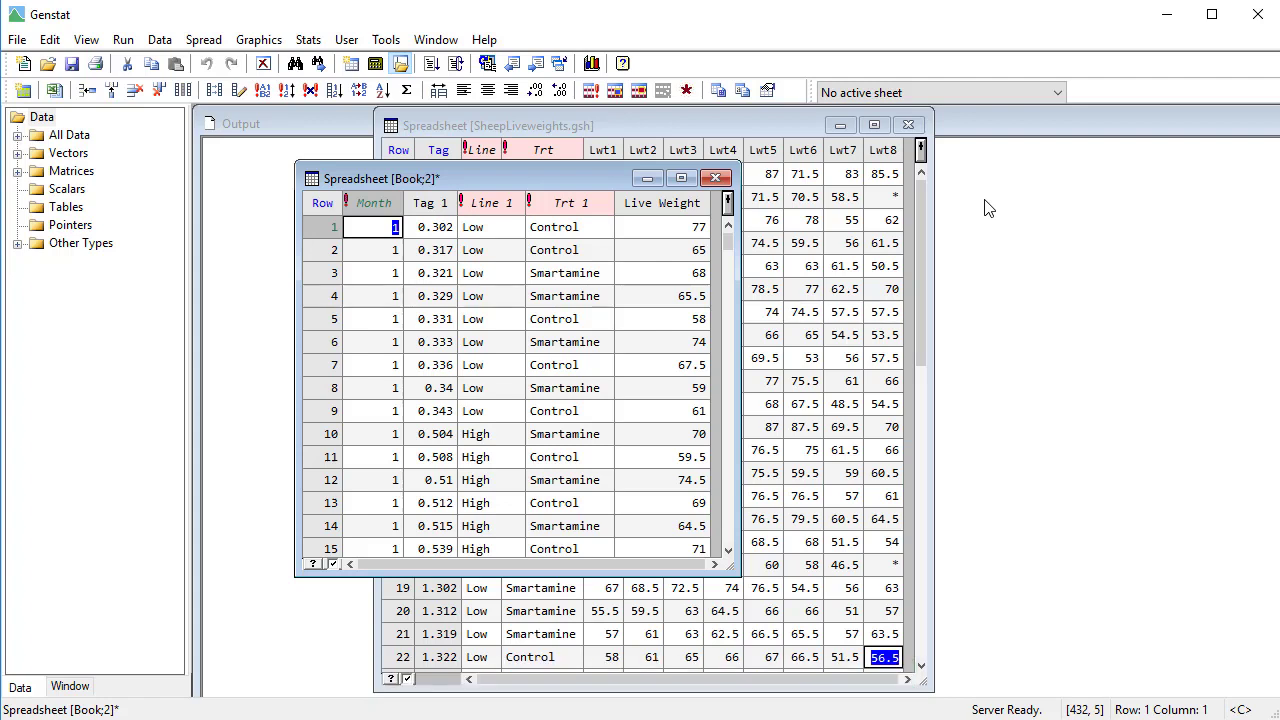
Step: Close SheepLiveweights, clear all stored data, and convert the Tag 1 column to a factor
{"action": "left_click", "coordinate": [908, 125]}
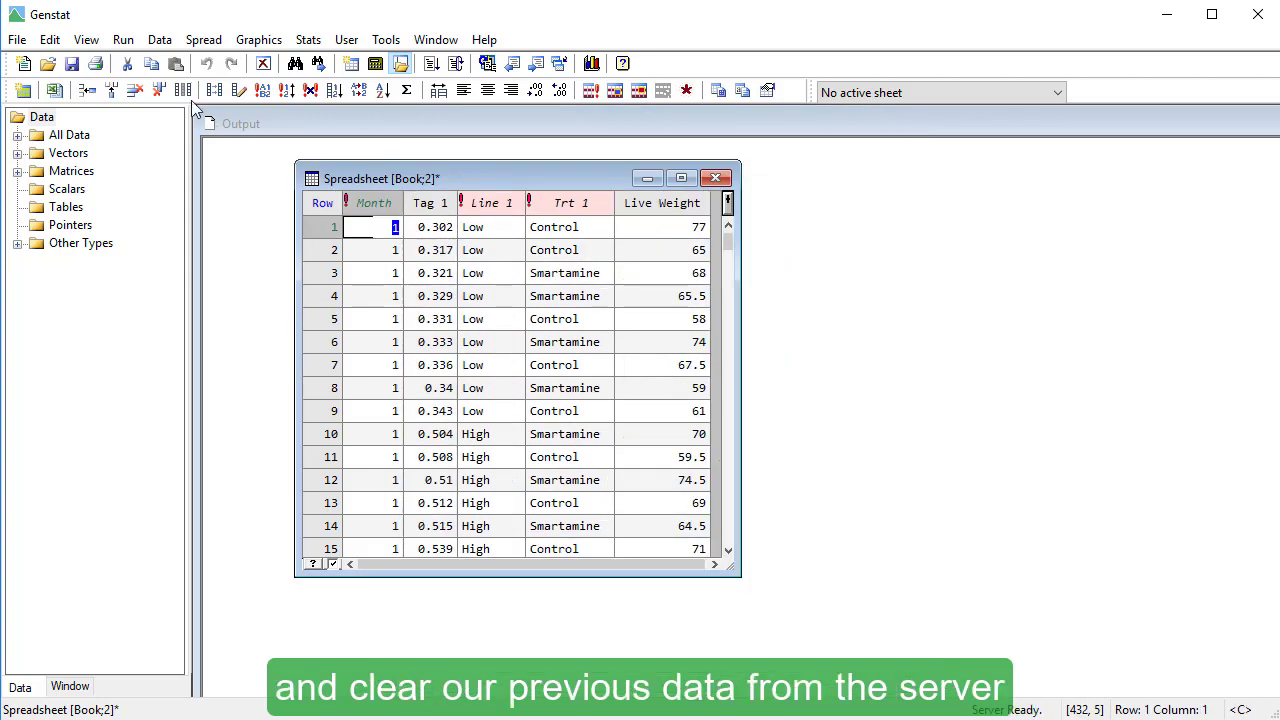
{"action": "left_click", "coordinate": [161, 44]}
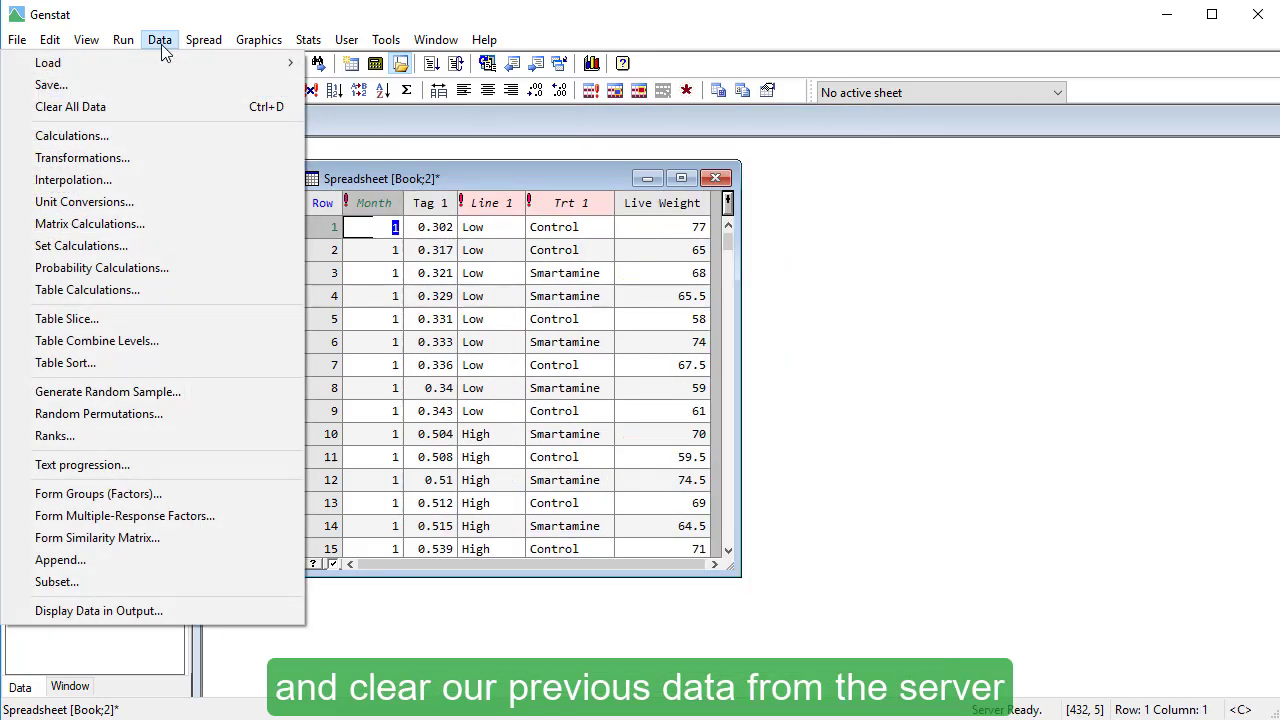
{"action": "left_click", "coordinate": [159, 104]}
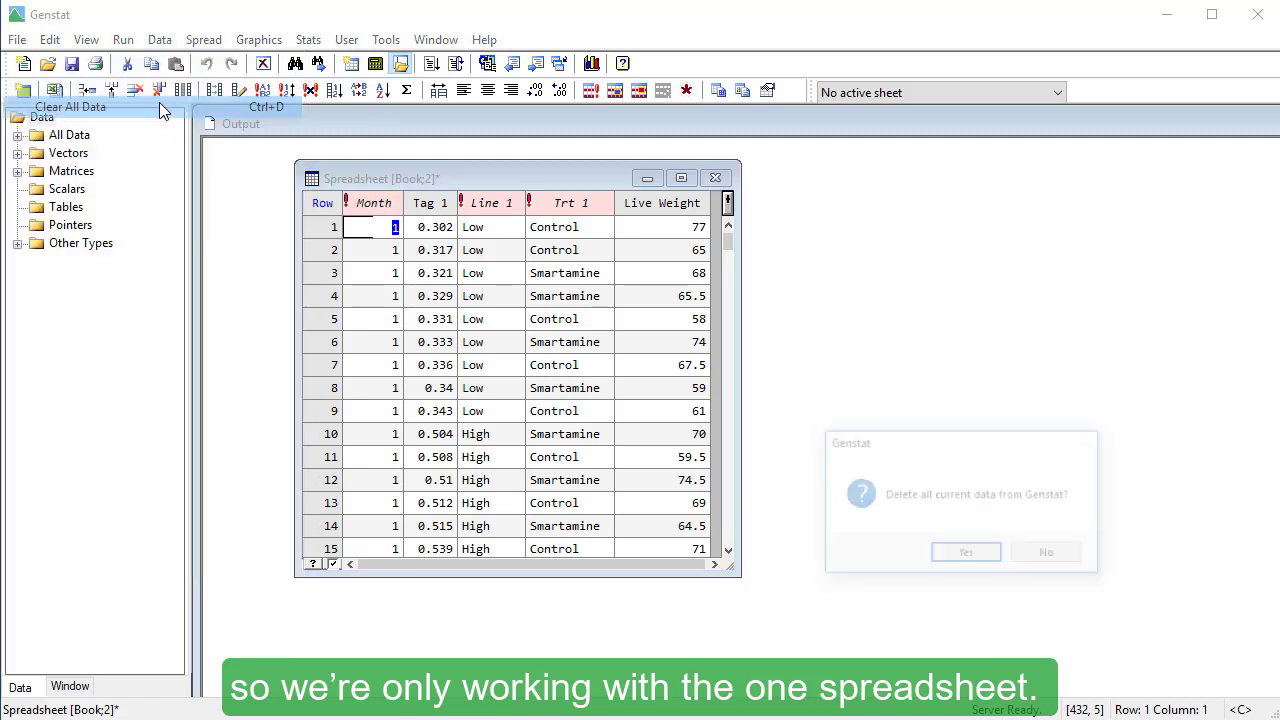
{"action": "left_click", "coordinate": [950, 560]}
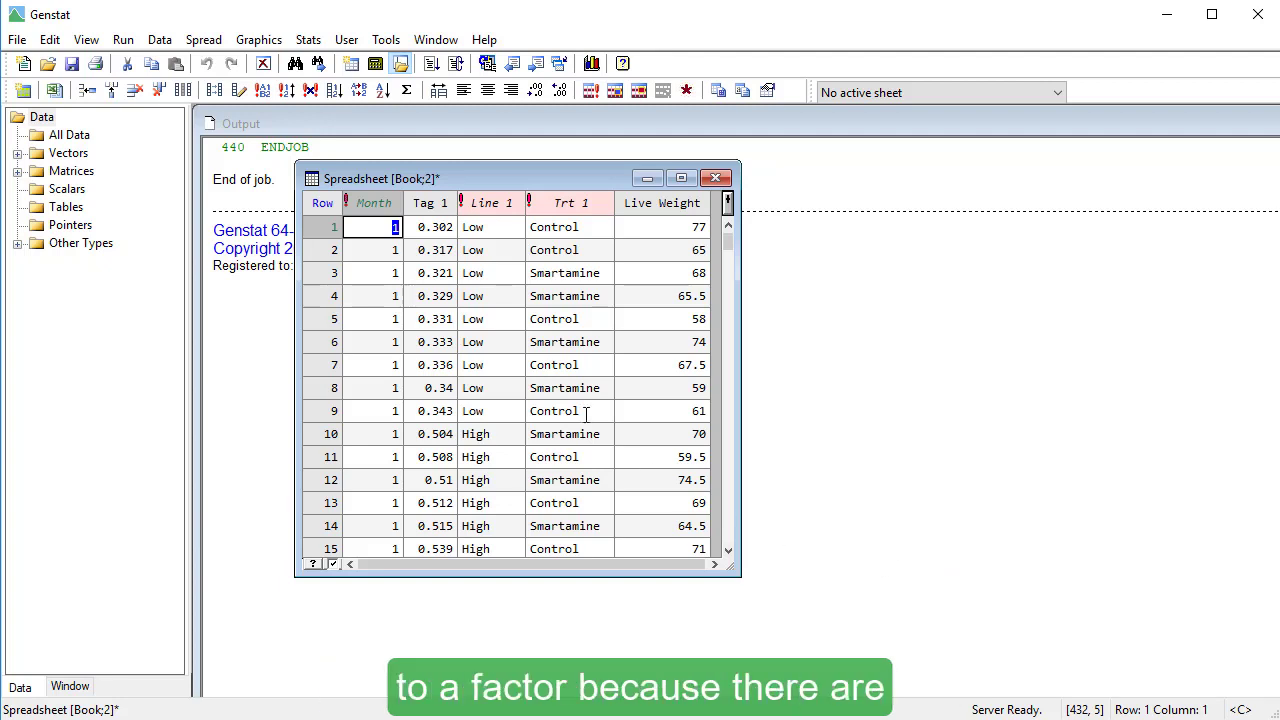
{"action": "right_click", "coordinate": [435, 213]}
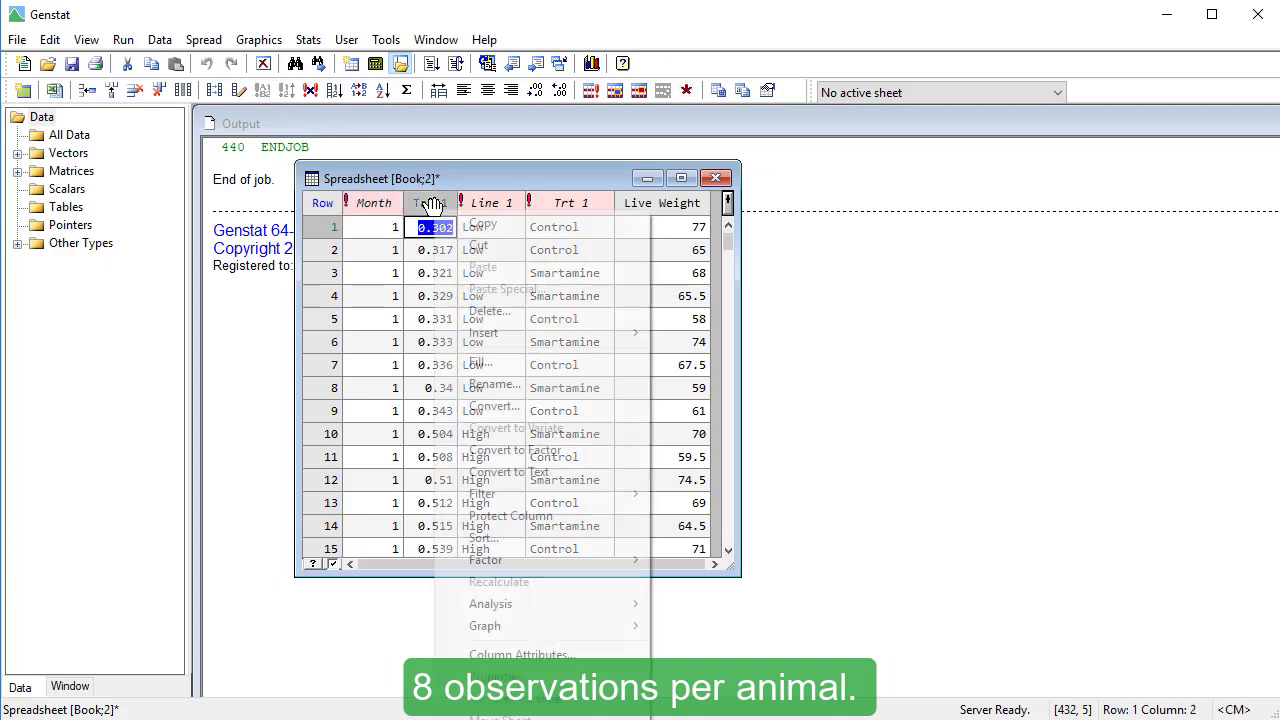
{"action": "left_click", "coordinate": [484, 456]}
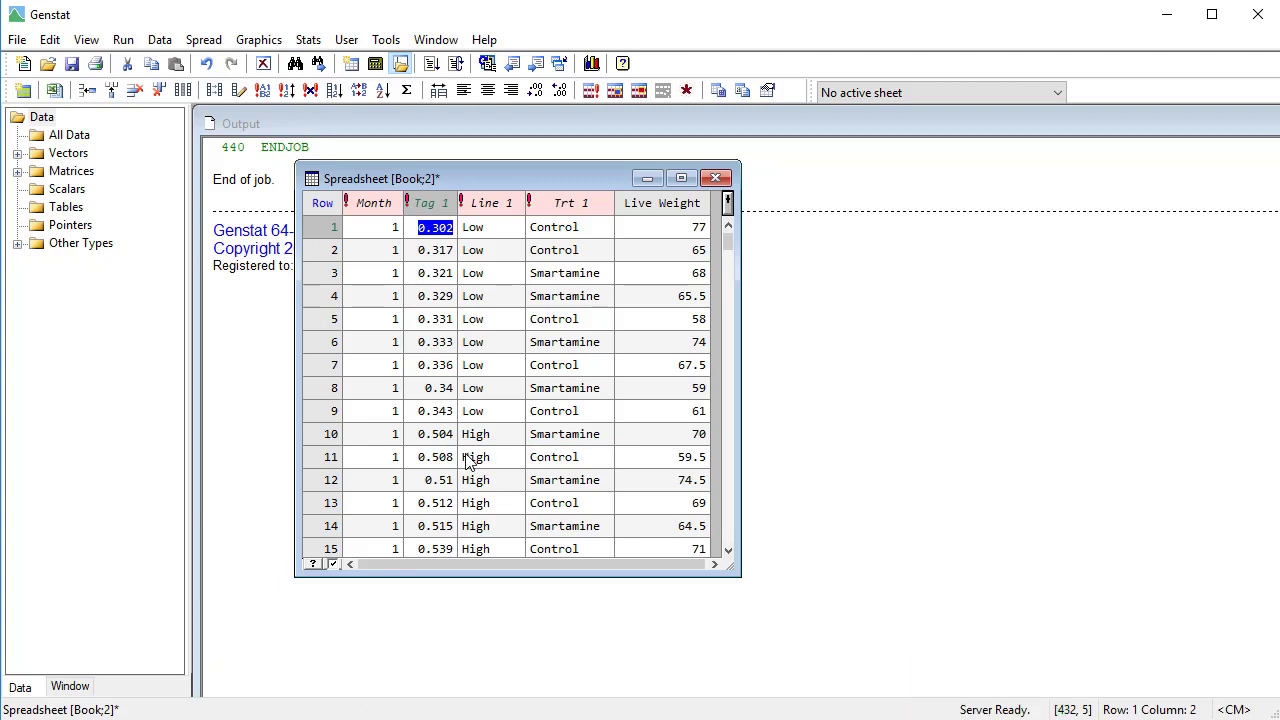
Step: In the Unstack dialog, choose Month as the factor and Live_Weight as the column to split
{"action": "left_click", "coordinate": [200, 42]}
{"action": "mouse_move", "coordinate": [164, 266]}
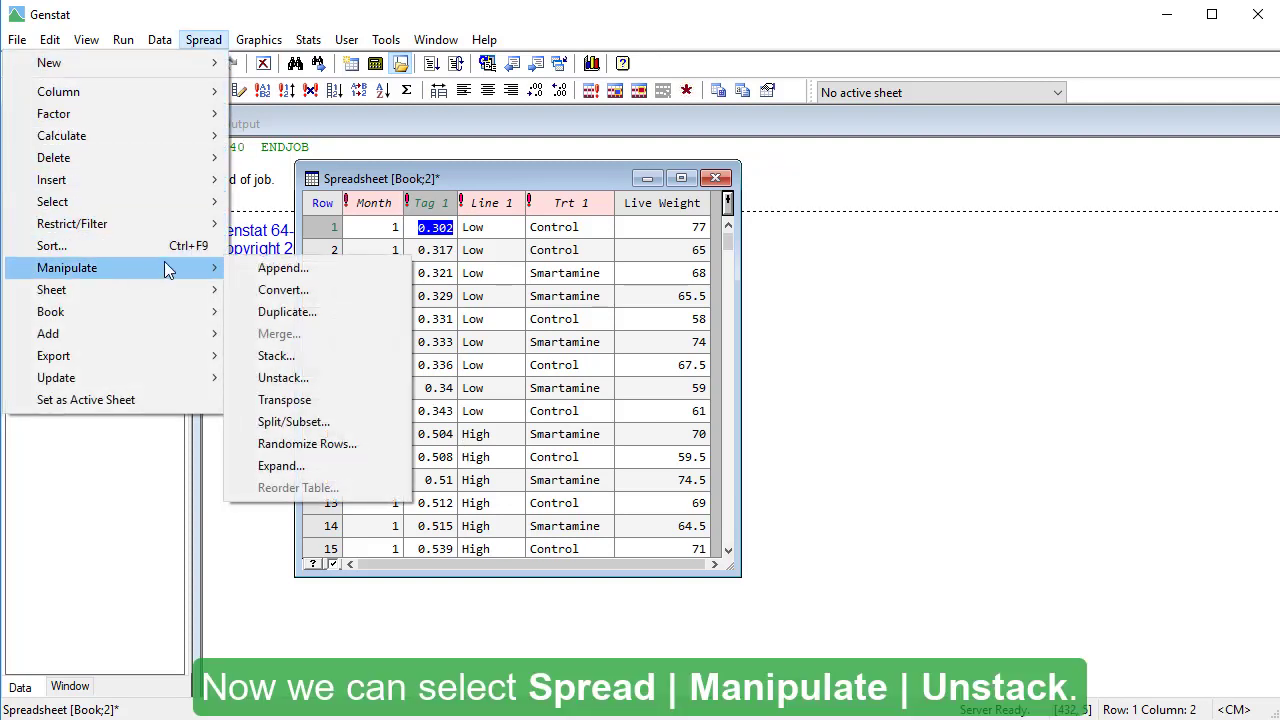
{"action": "left_click", "coordinate": [245, 381]}
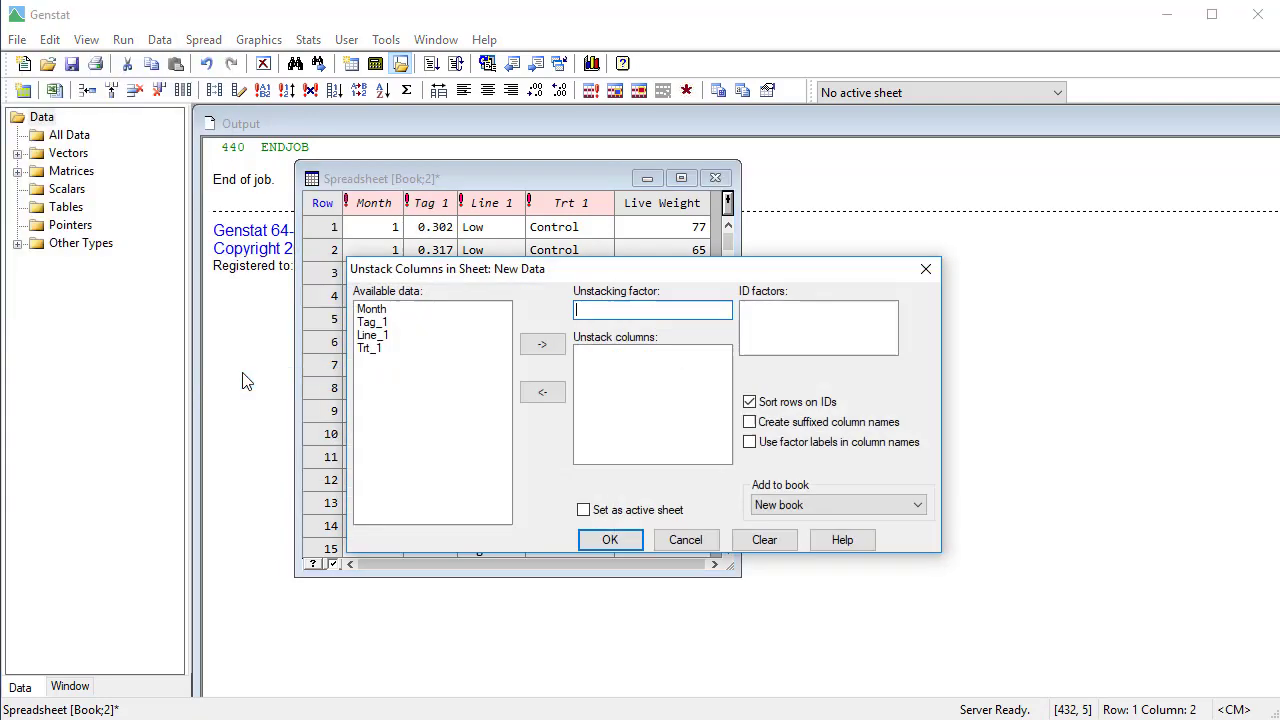
{"action": "left_click", "coordinate": [397, 310]}
{"action": "left_click", "coordinate": [537, 346]}
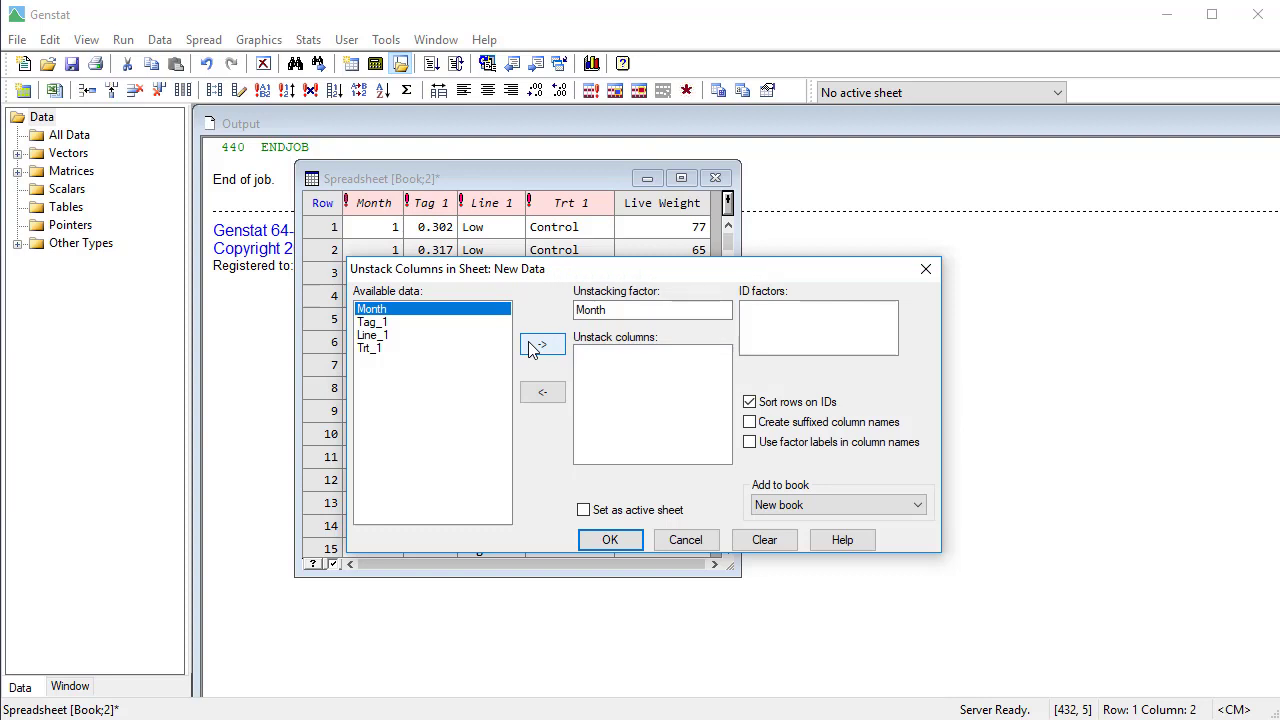
{"action": "left_click", "coordinate": [620, 372]}
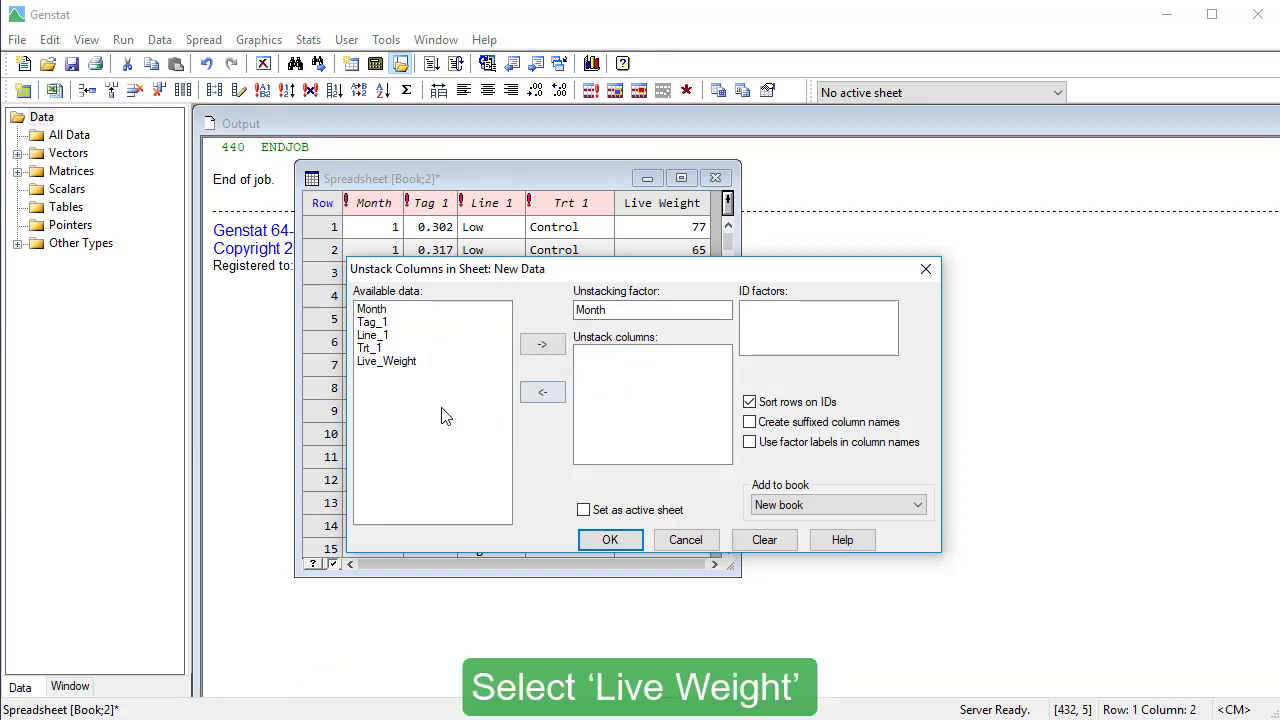
{"action": "left_click", "coordinate": [397, 365]}
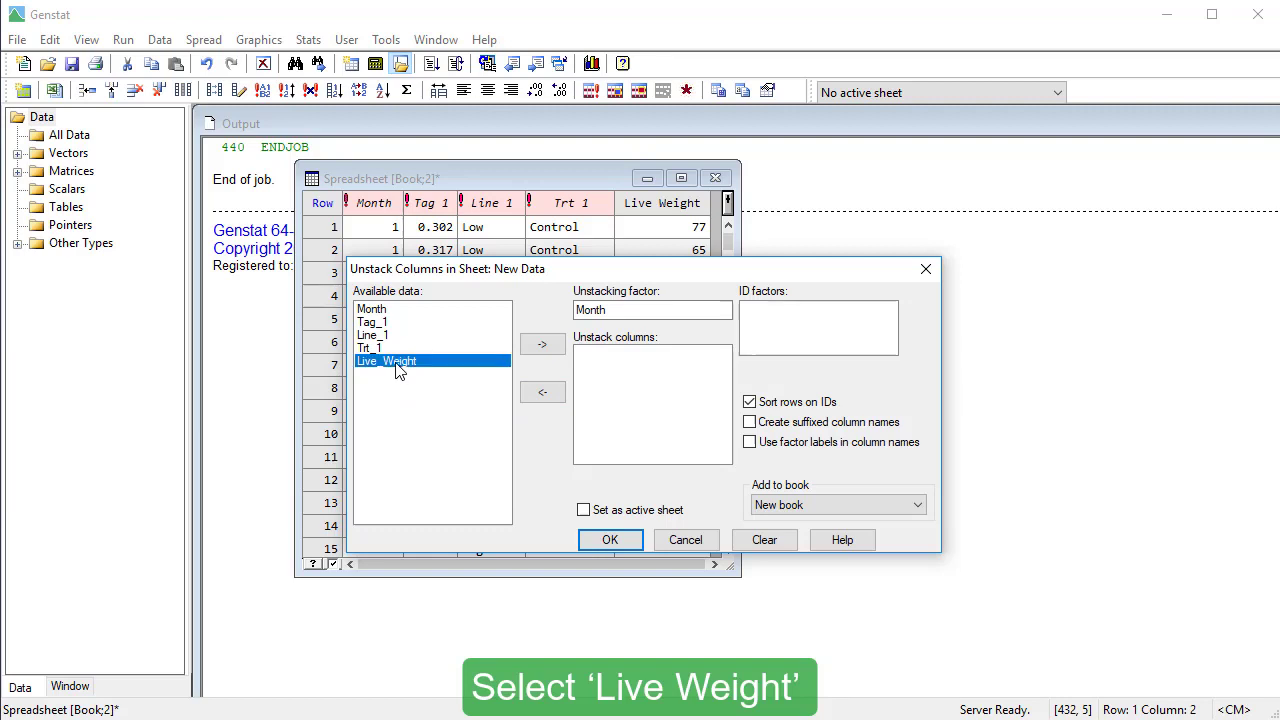
{"action": "left_click", "coordinate": [542, 346]}
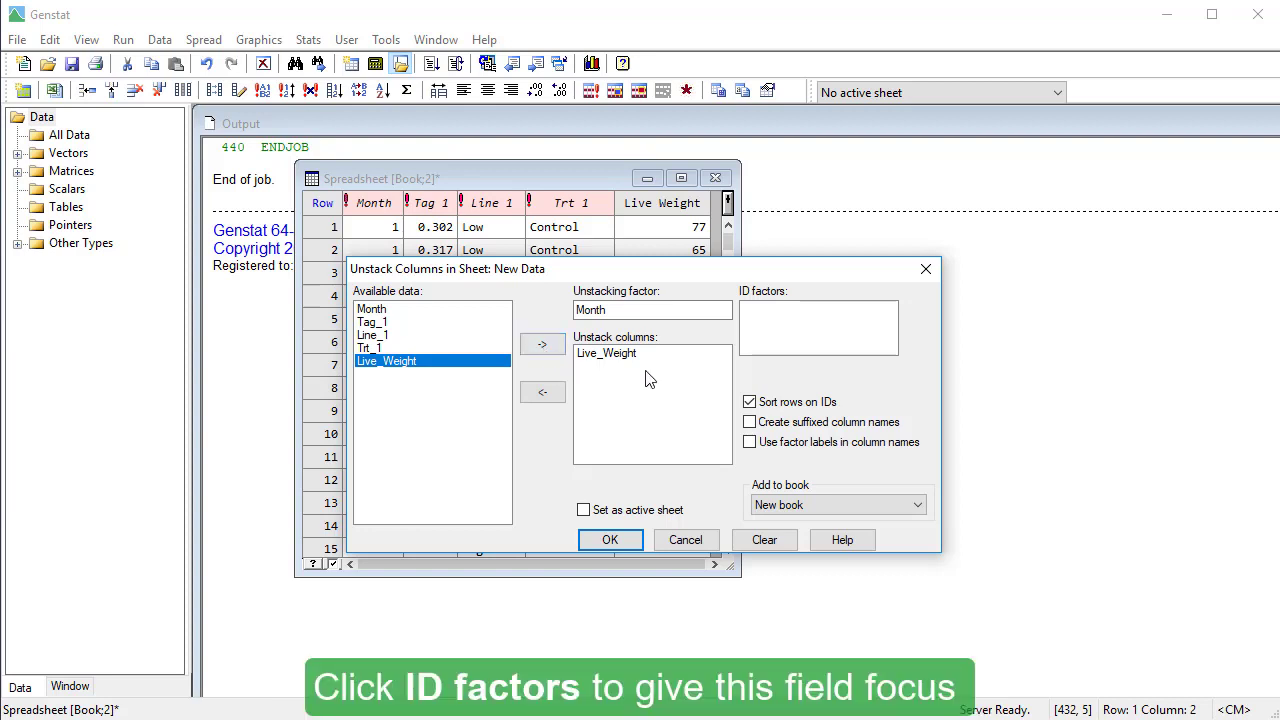
Step: Add Tag_1, Line_1 and Trt_1 as ID factors to create Book;3 with Live Weight 1–8 columns
{"action": "left_click", "coordinate": [773, 337]}
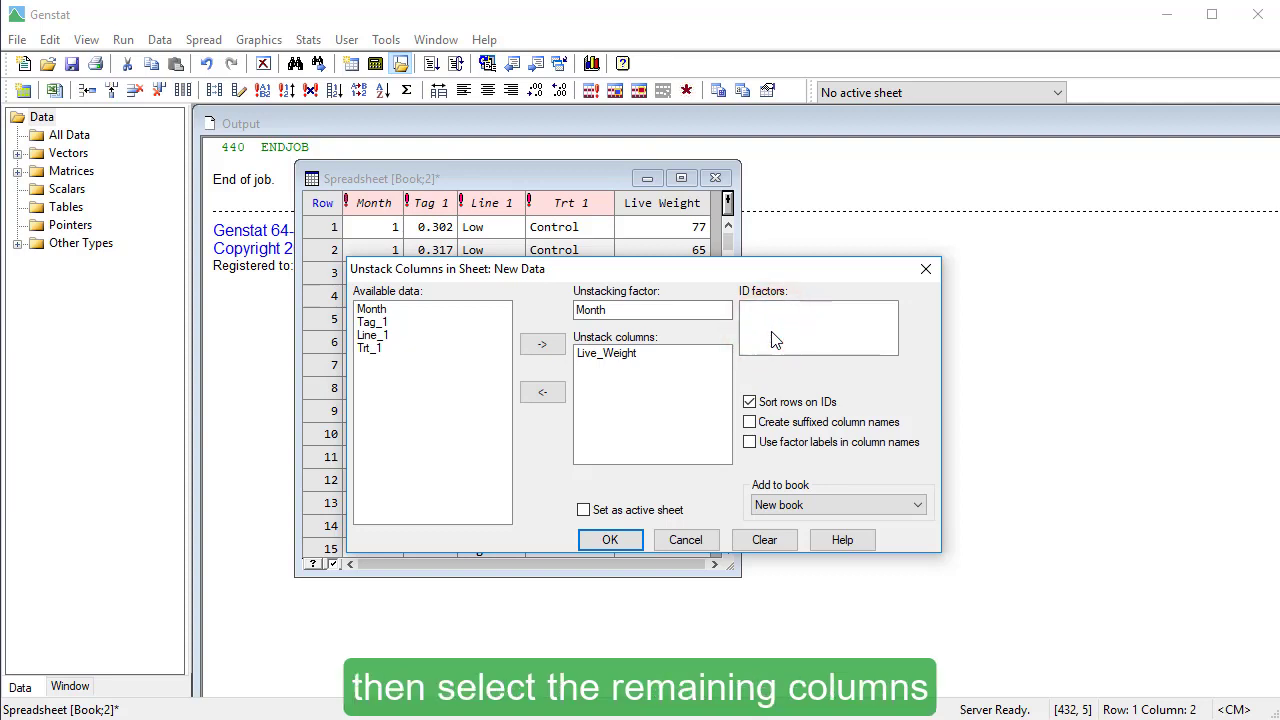
{"action": "left_click", "coordinate": [373, 325]}
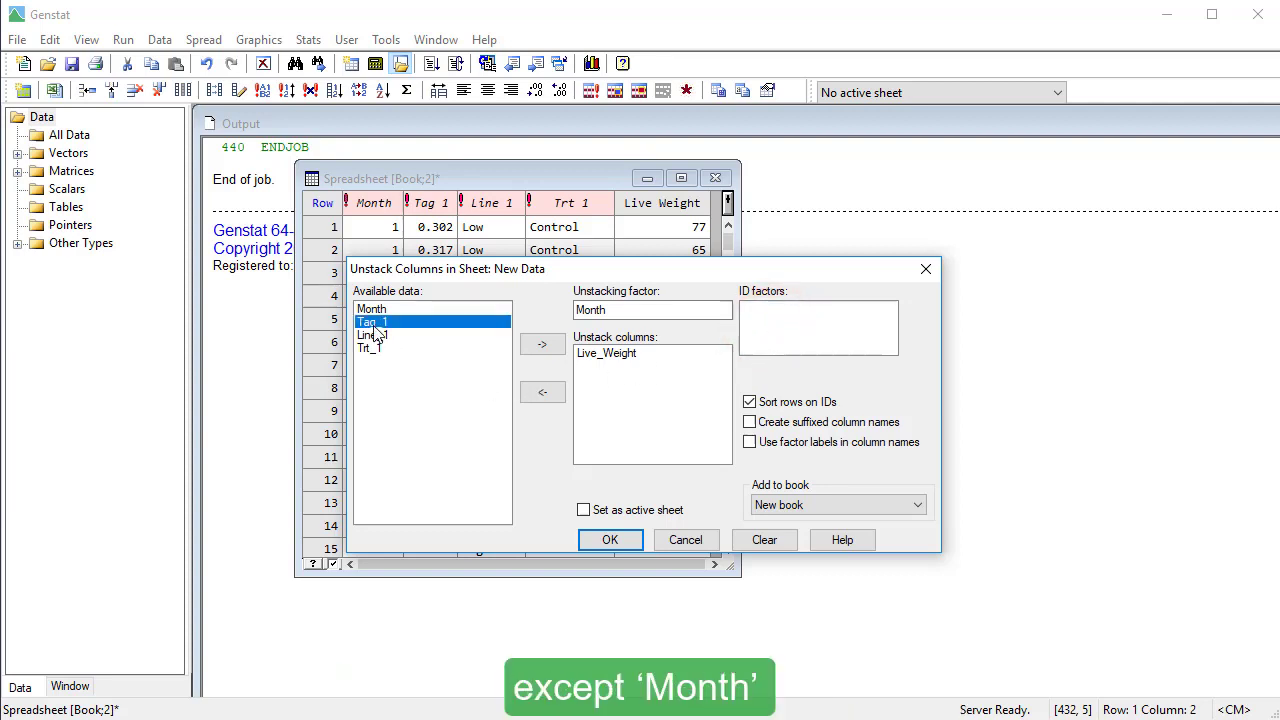
{"action": "left_click", "coordinate": [372, 350], "text": "shift"}
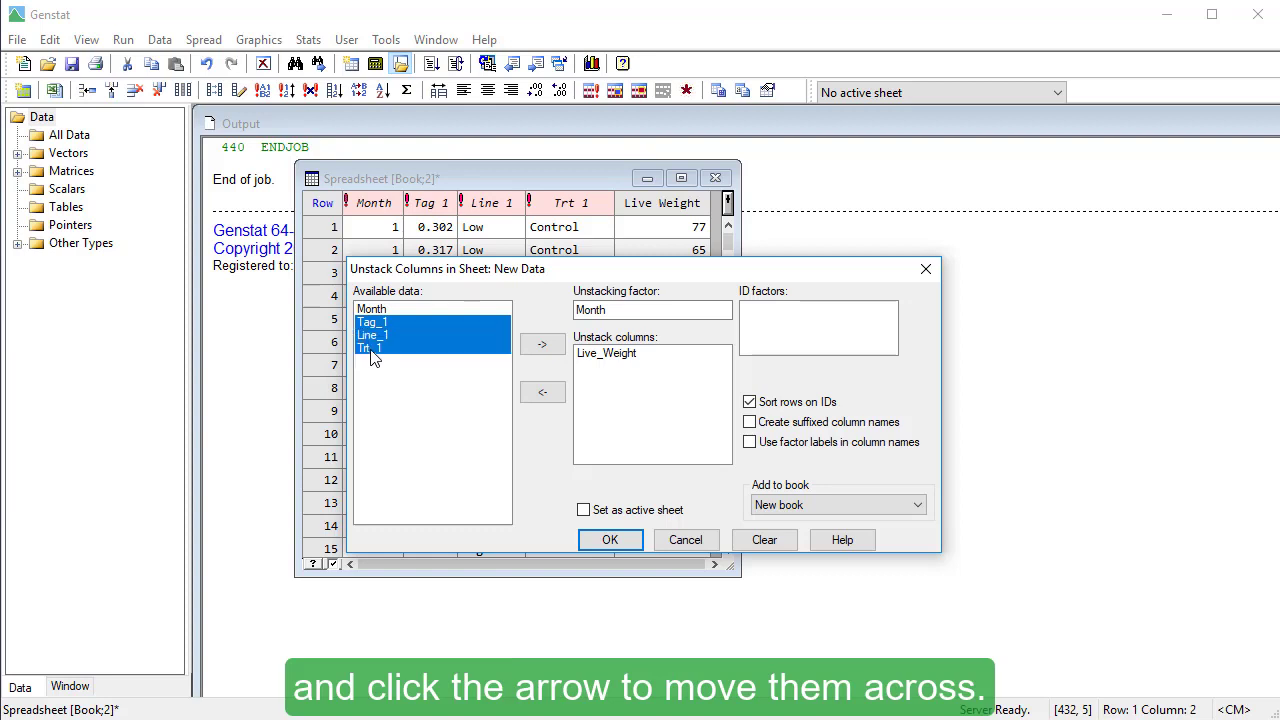
{"action": "left_click", "coordinate": [542, 345]}
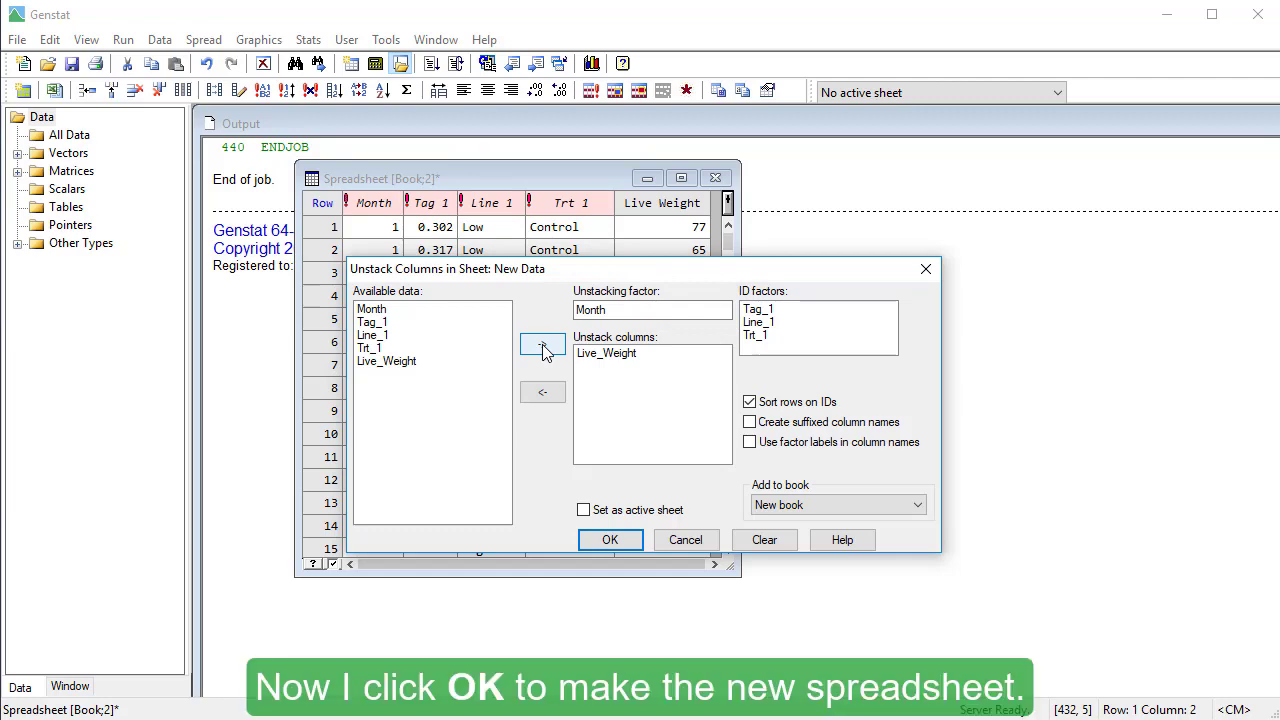
{"action": "left_click", "coordinate": [630, 547]}
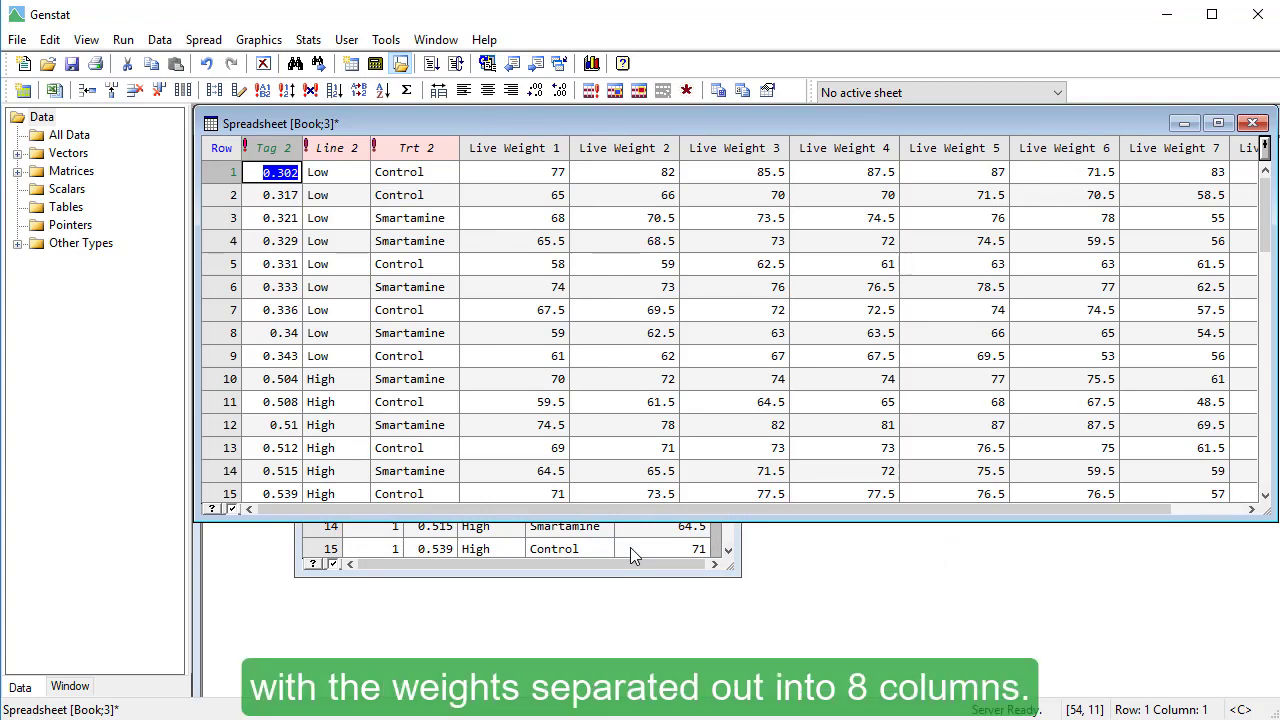
Step: Bring the stacked Book;2 sheet forward and move it beside Book;3 for comparison
{"action": "left_click", "coordinate": [630, 547]}
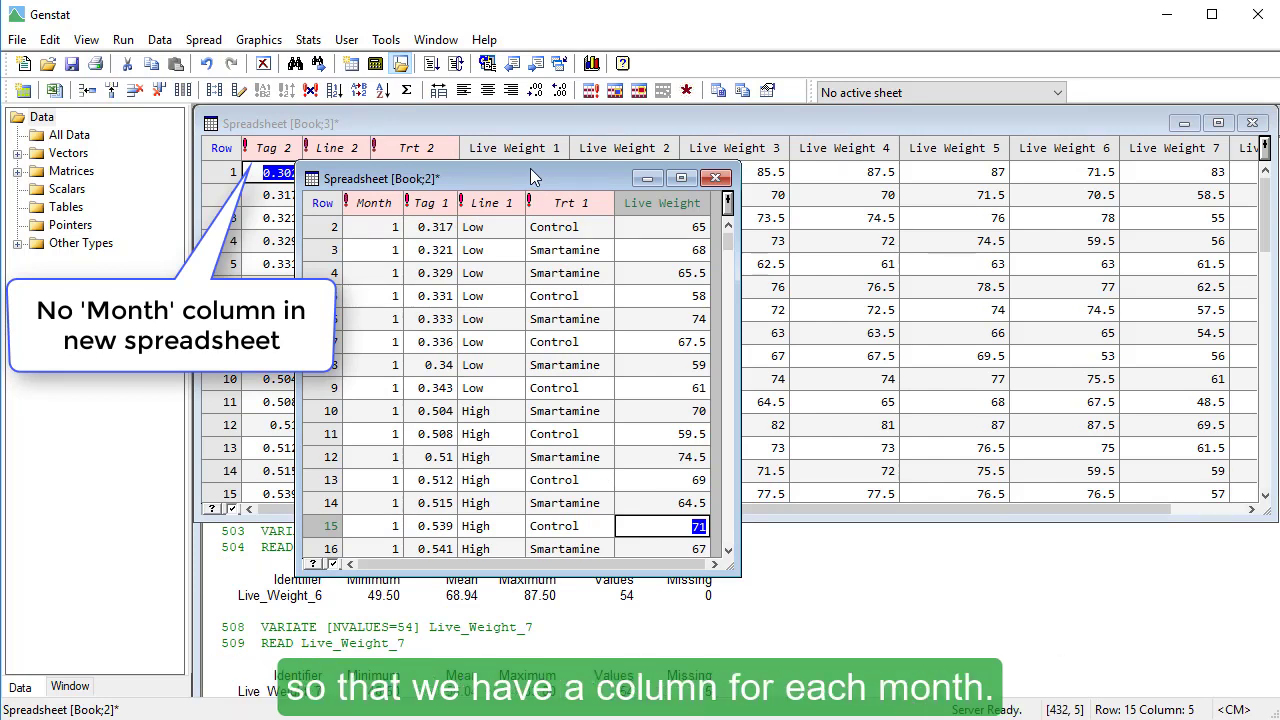
{"action": "left_click_drag", "start_coordinate": [528, 175], "coordinate": [379, 170]}
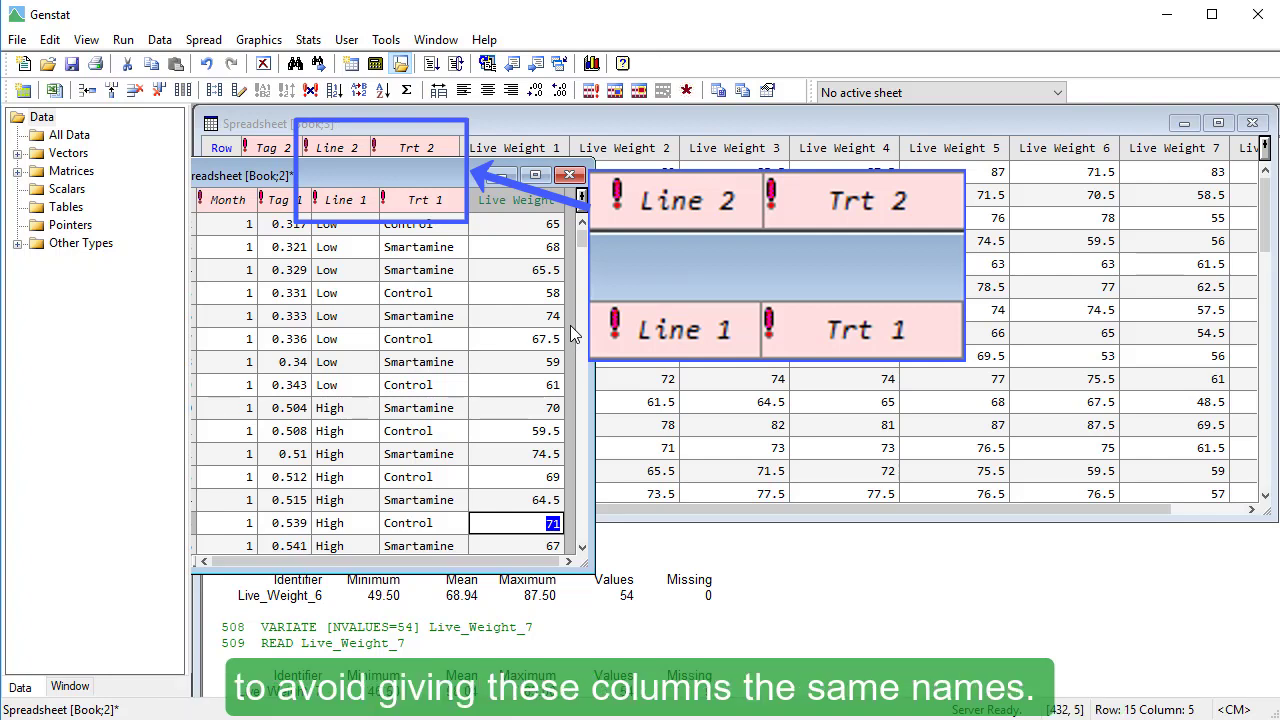
Step: Minimise the stacked Book;2 sheet and convert the Tag 2 column to a variate
{"action": "left_click", "coordinate": [502, 176]}
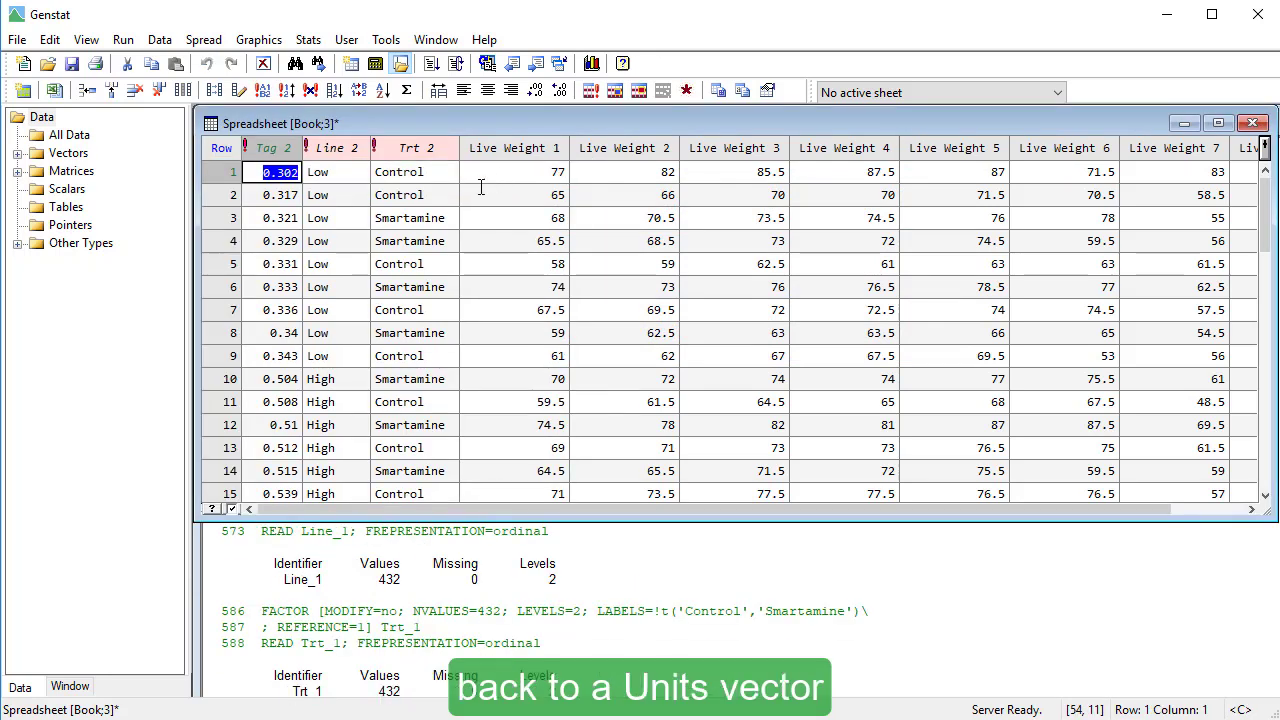
{"action": "right_click", "coordinate": [263, 150]}
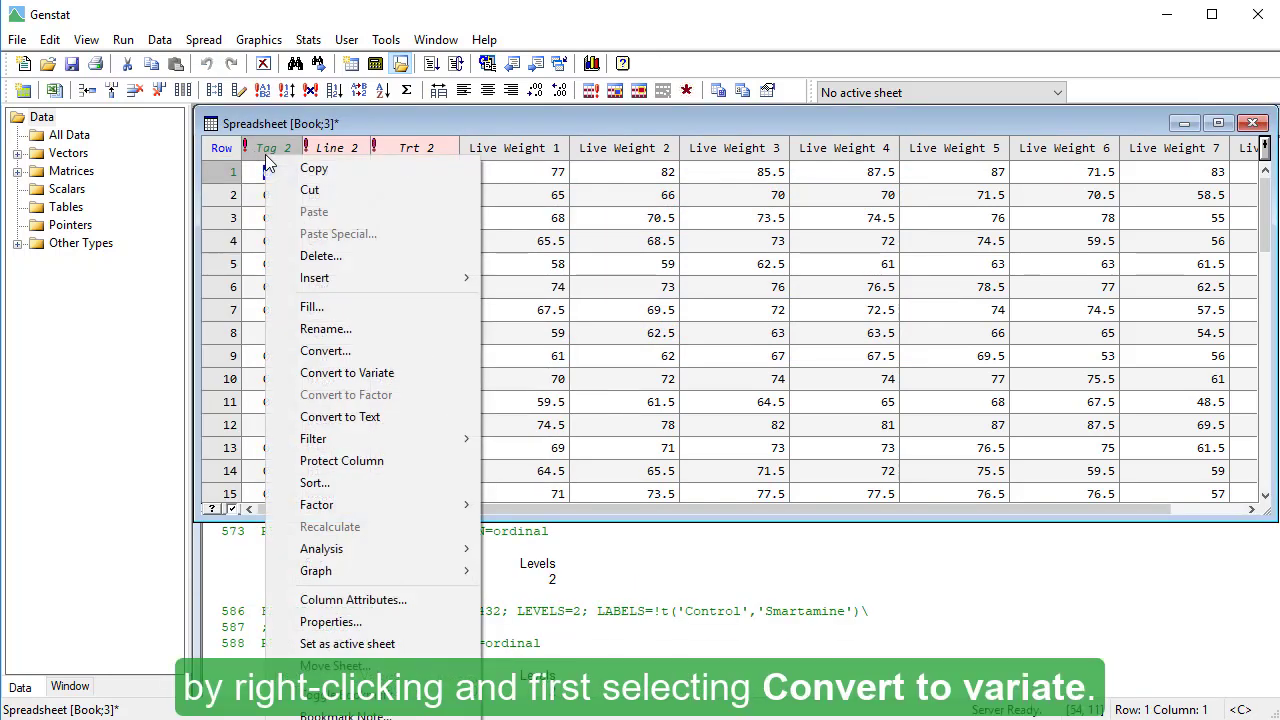
{"action": "left_click", "coordinate": [320, 373]}
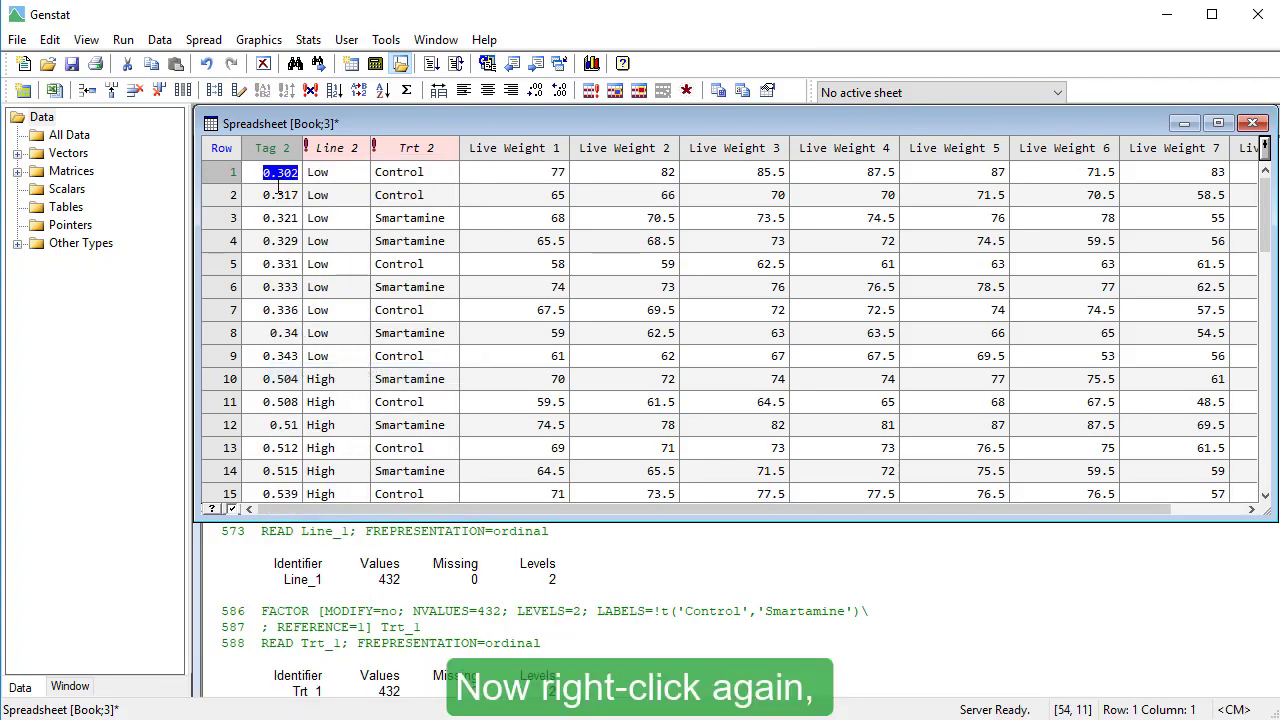
Step: Convert the Tag 2 column into a units vector
{"action": "right_click", "coordinate": [270, 150]}
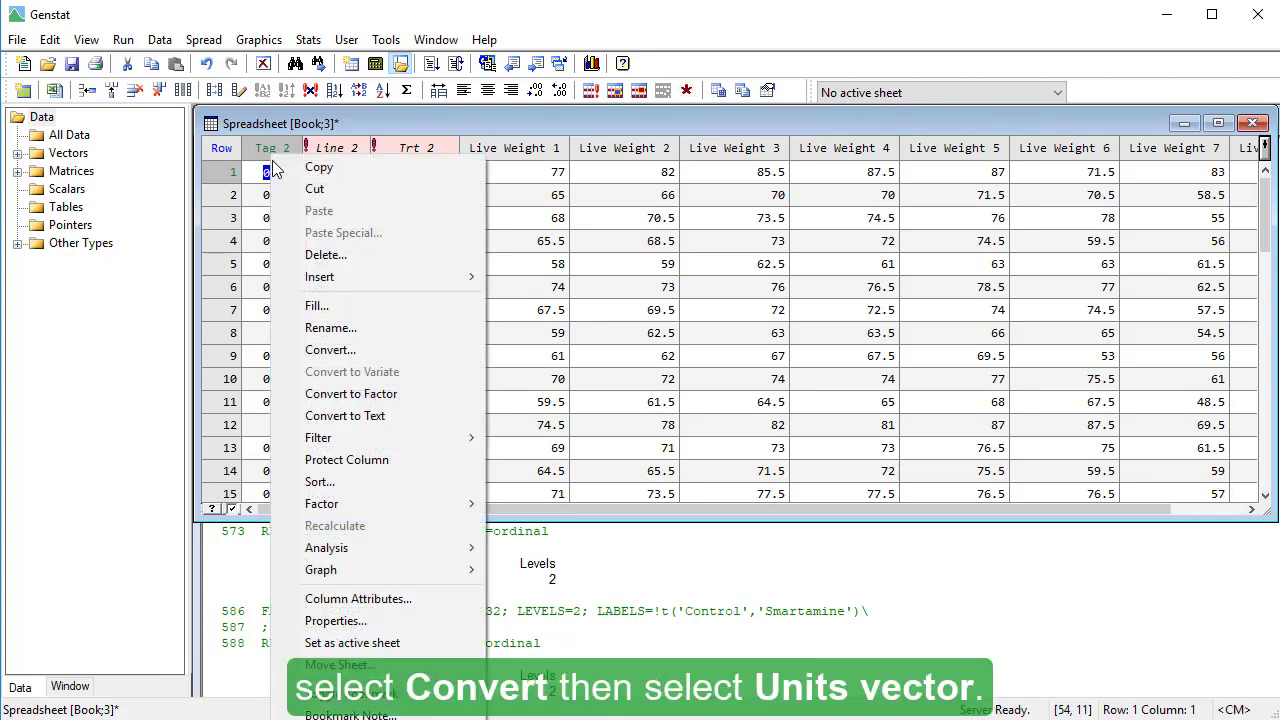
{"action": "left_click", "coordinate": [290, 350]}
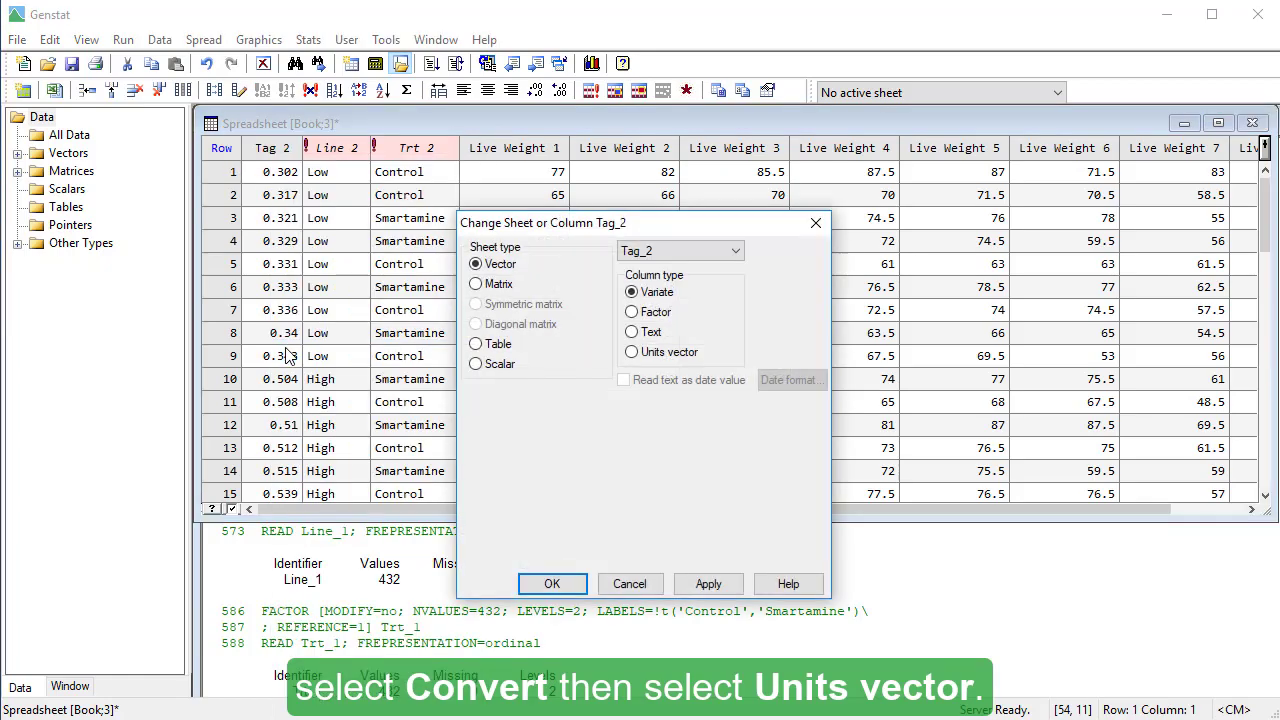
{"action": "left_click", "coordinate": [636, 352]}
{"action": "left_click", "coordinate": [552, 584]}
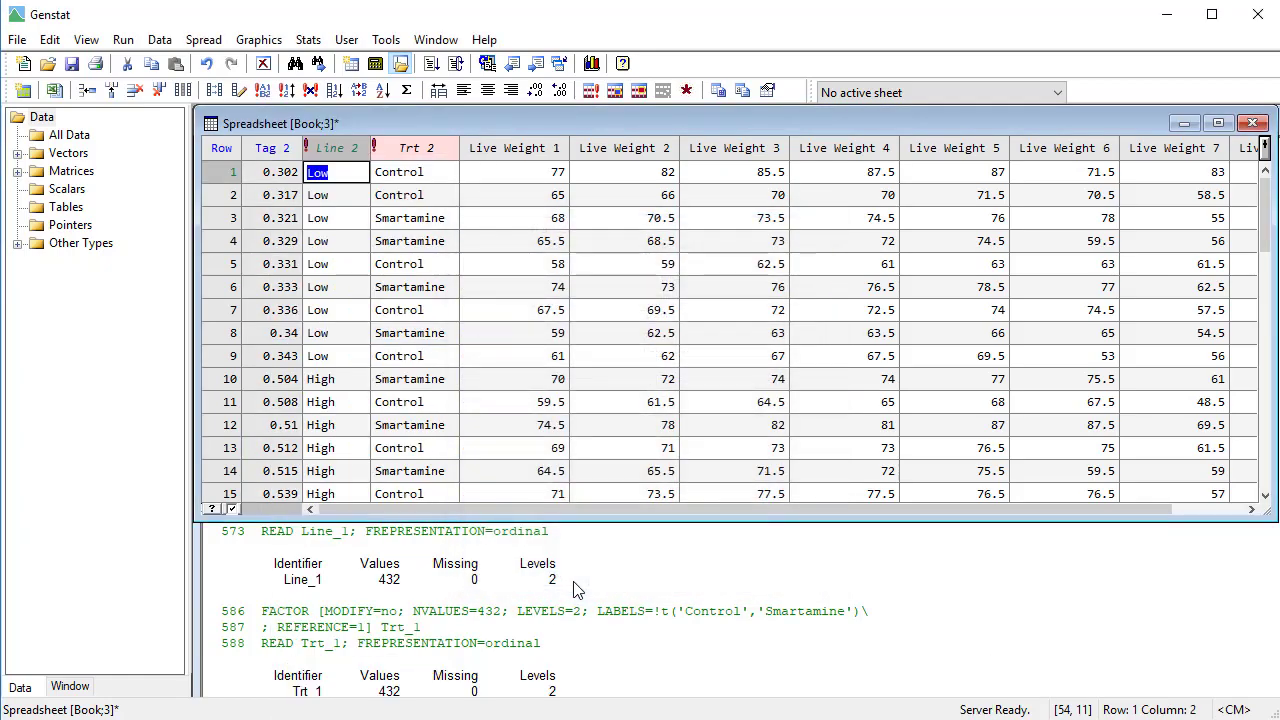